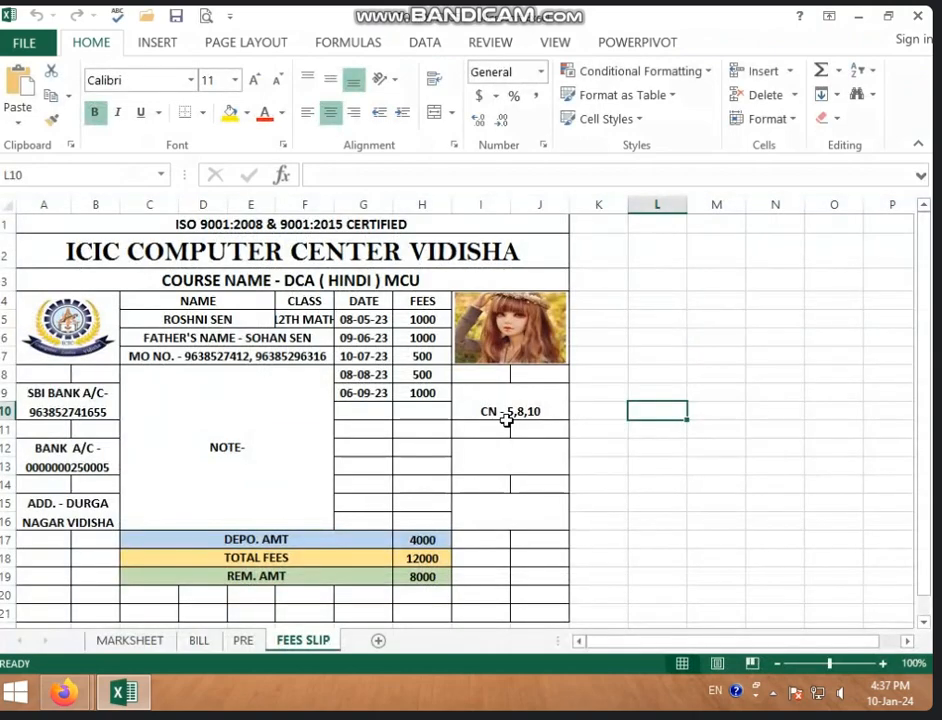
- Look through the MARKSHEET, BILL, PRE and FEES SLIP worksheets of the workbook
{"action": "left_click", "coordinate": [504, 485]}
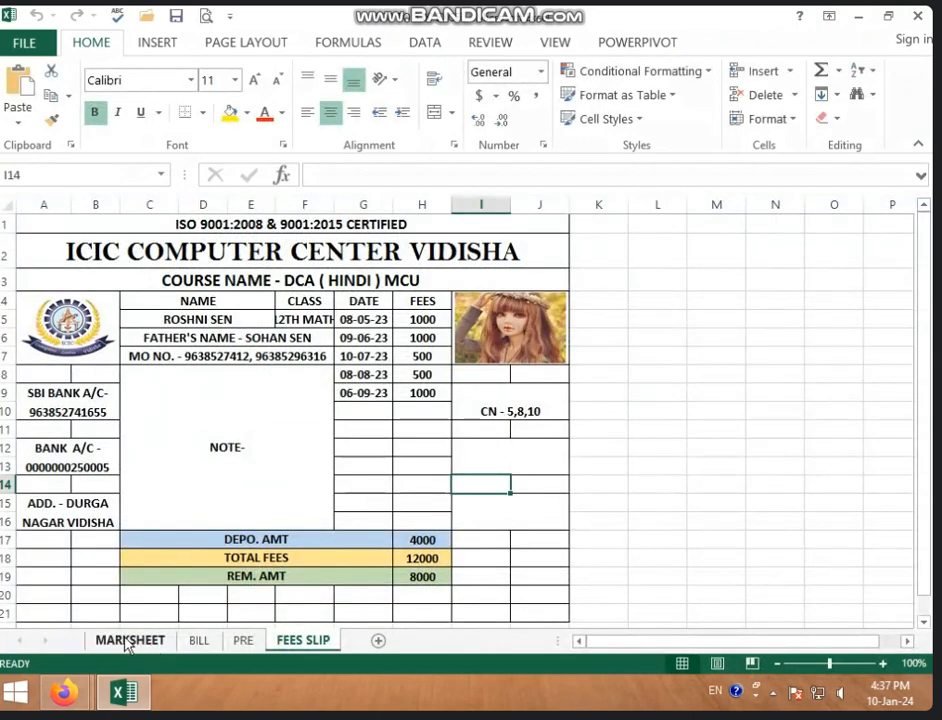
{"action": "left_click", "coordinate": [128, 644]}
{"action": "left_click", "coordinate": [205, 643]}
{"action": "left_click", "coordinate": [244, 642]}
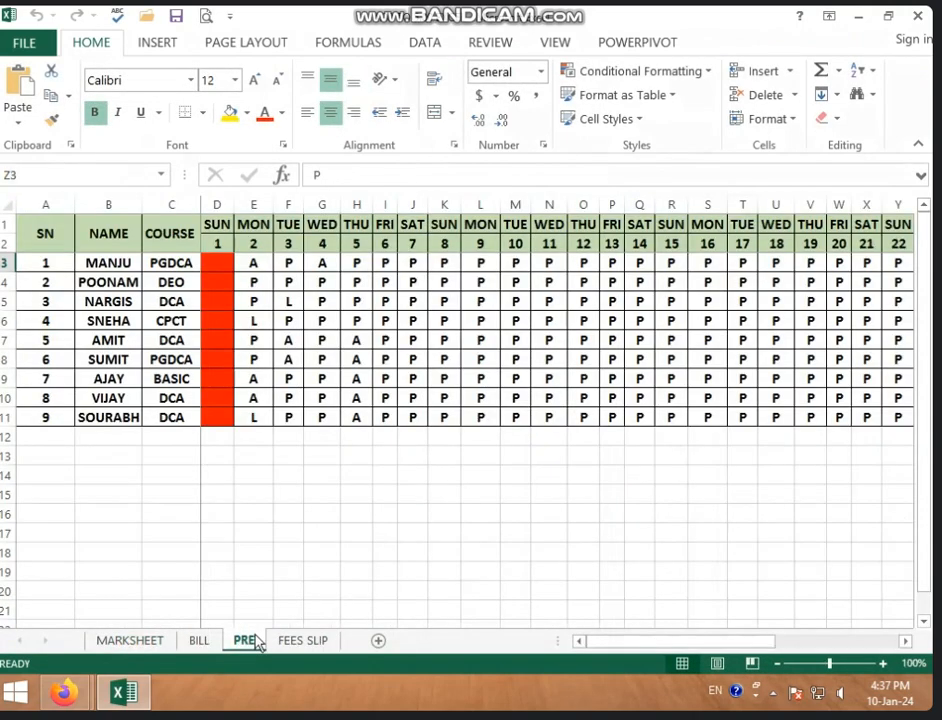
{"action": "left_click", "coordinate": [298, 641]}
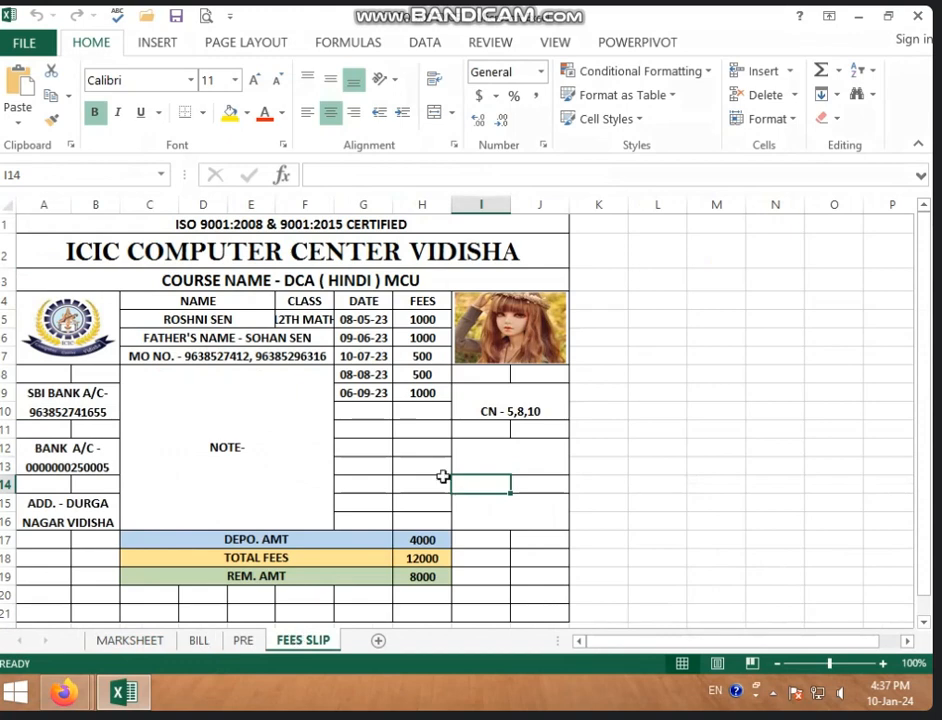
{"action": "left_click", "coordinate": [370, 249]}
{"action": "left_click", "coordinate": [362, 300]}
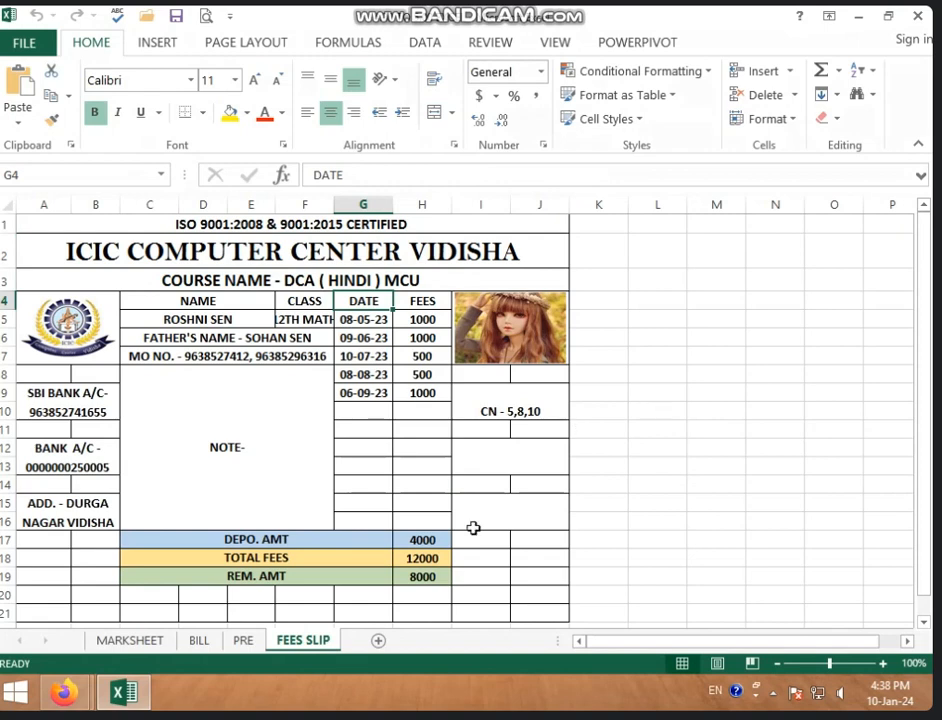
- Add a new worksheet after FEES SLIP and rename it SALARY LIST
{"action": "left_click", "coordinate": [379, 643]}
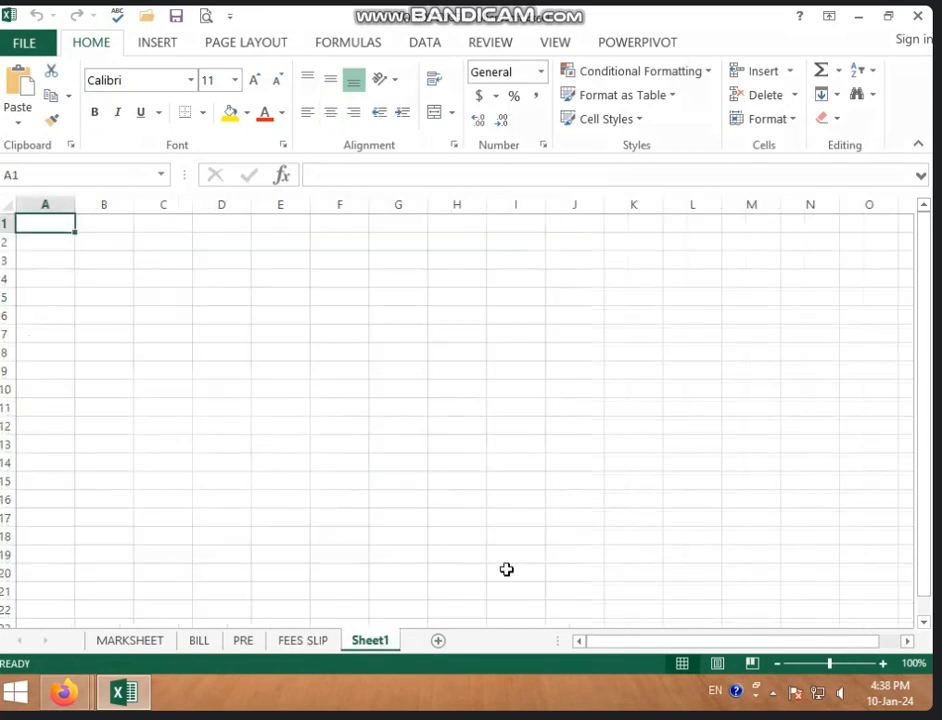
{"action": "right_click", "coordinate": [386, 645]}
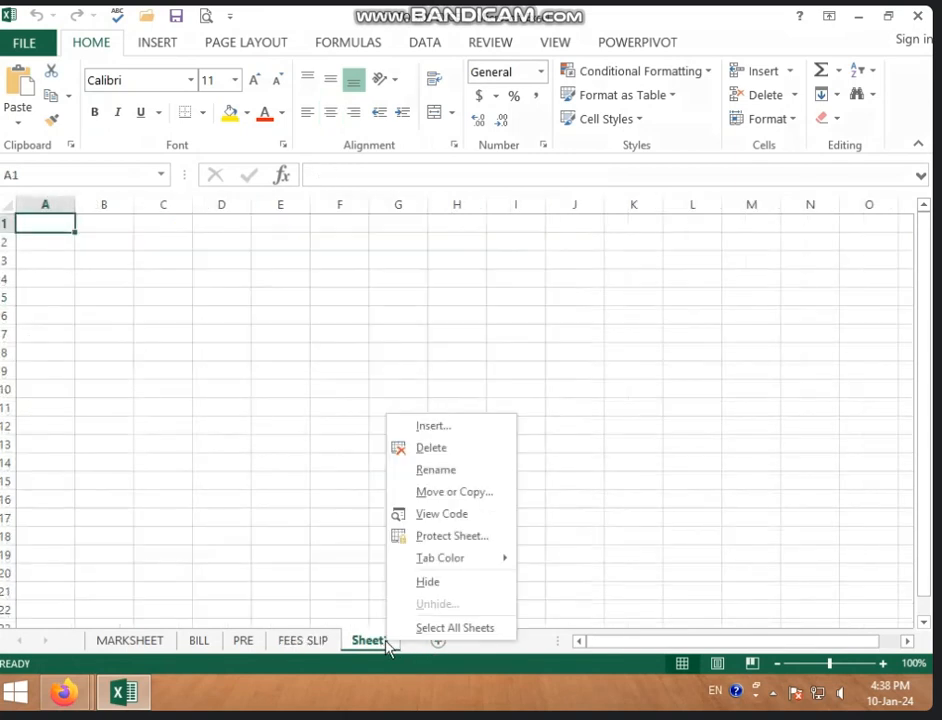
{"action": "left_click", "coordinate": [441, 471]}
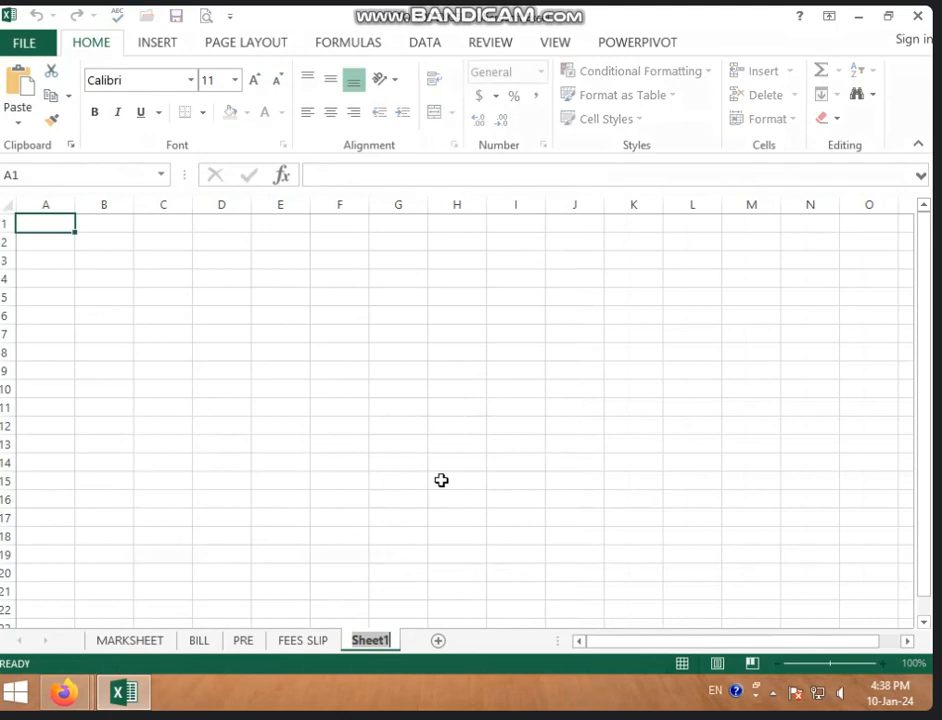
{"action": "type", "text": "SALA"}
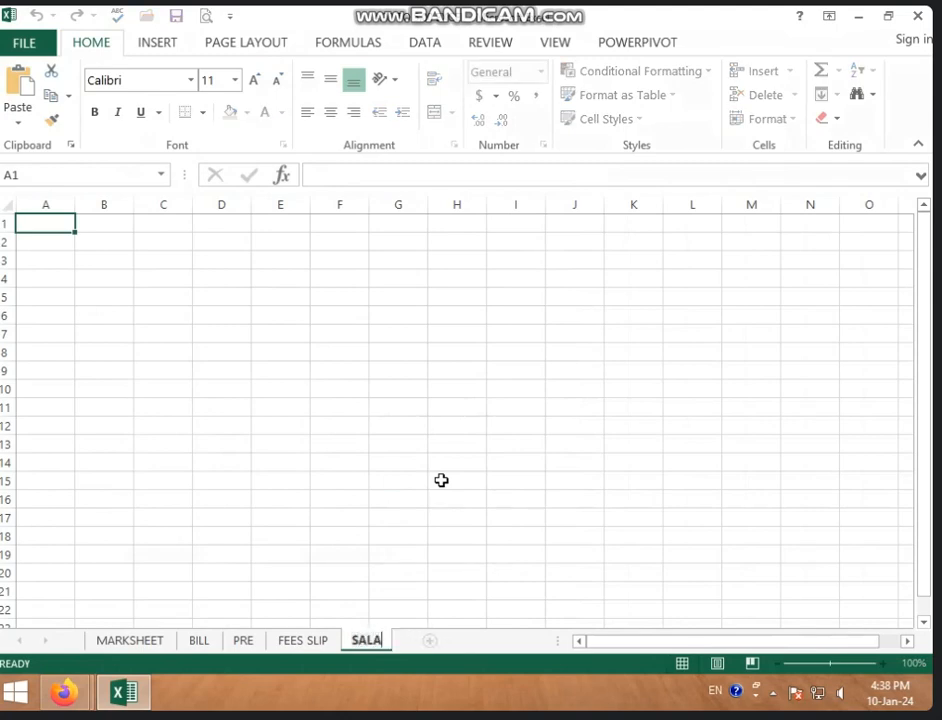
{"action": "type", "text": "RY LI"}
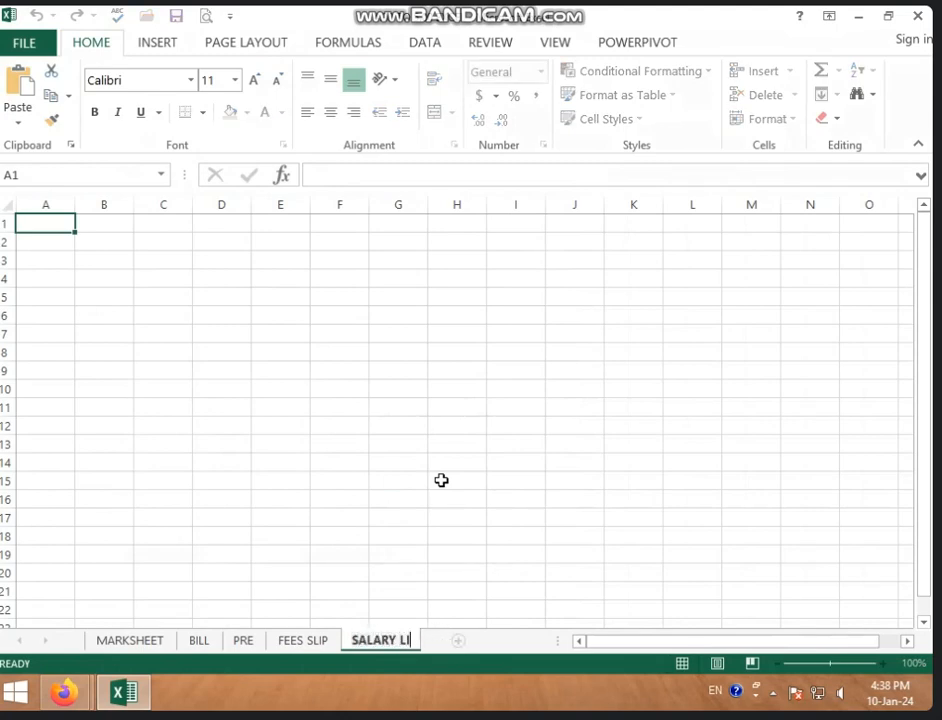
{"action": "type", "text": "ST"}
{"action": "left_click", "coordinate": [441, 480]}
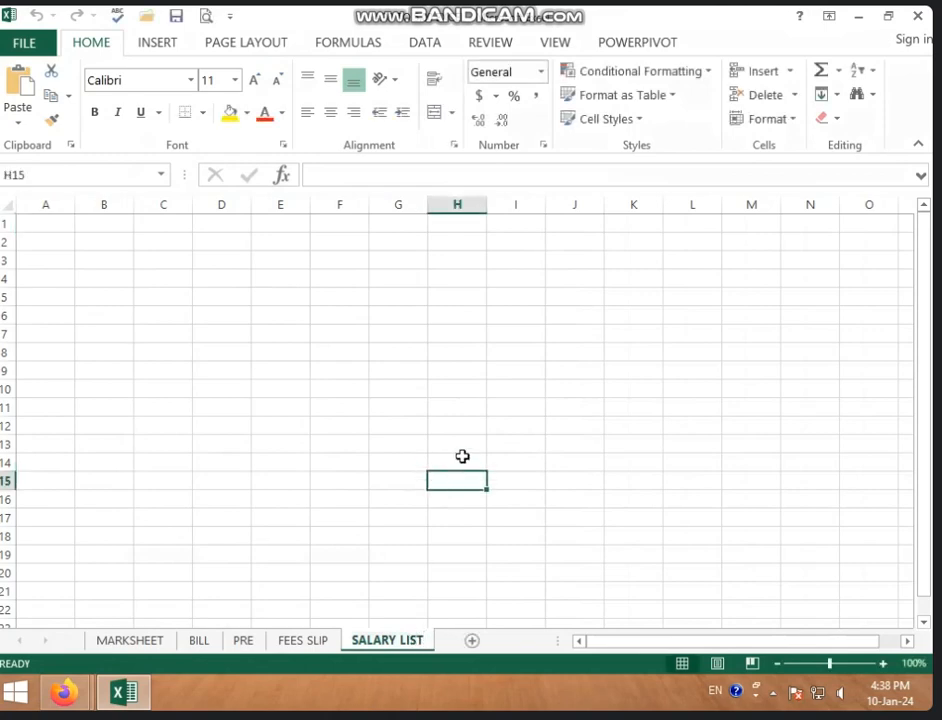
- Merge and center the cell pairs A1:A2, B1:B2 and C1:C2 for the column headings
{"action": "left_click_drag", "start_coordinate": [61, 228], "coordinate": [63, 240]}
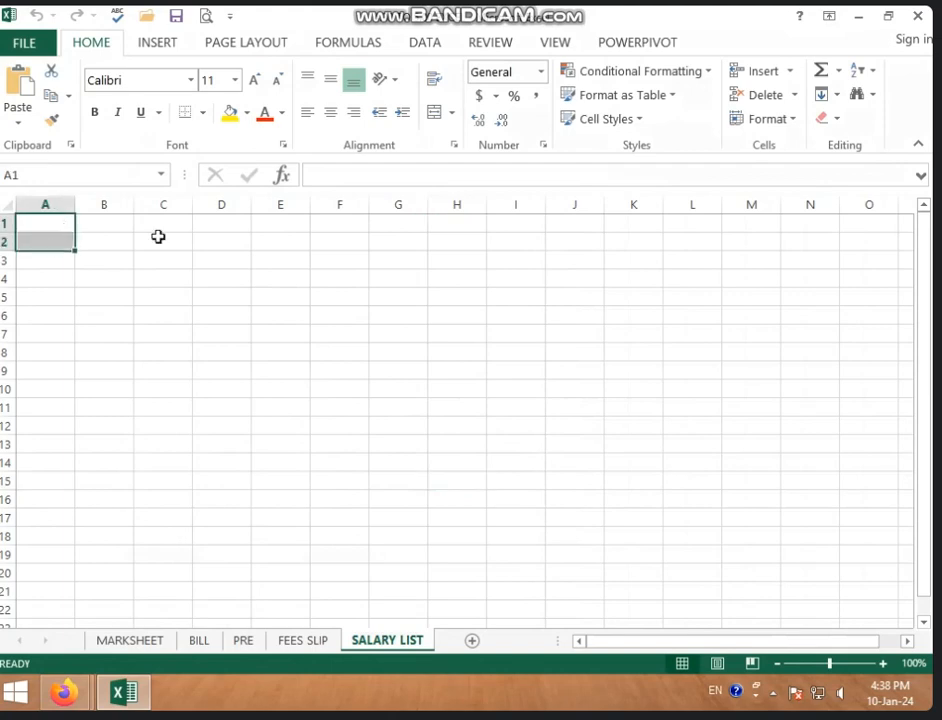
{"action": "left_click", "coordinate": [438, 113]}
{"action": "left_click", "coordinate": [100, 225]}
{"action": "left_click_drag", "start_coordinate": [100, 225], "coordinate": [108, 242]}
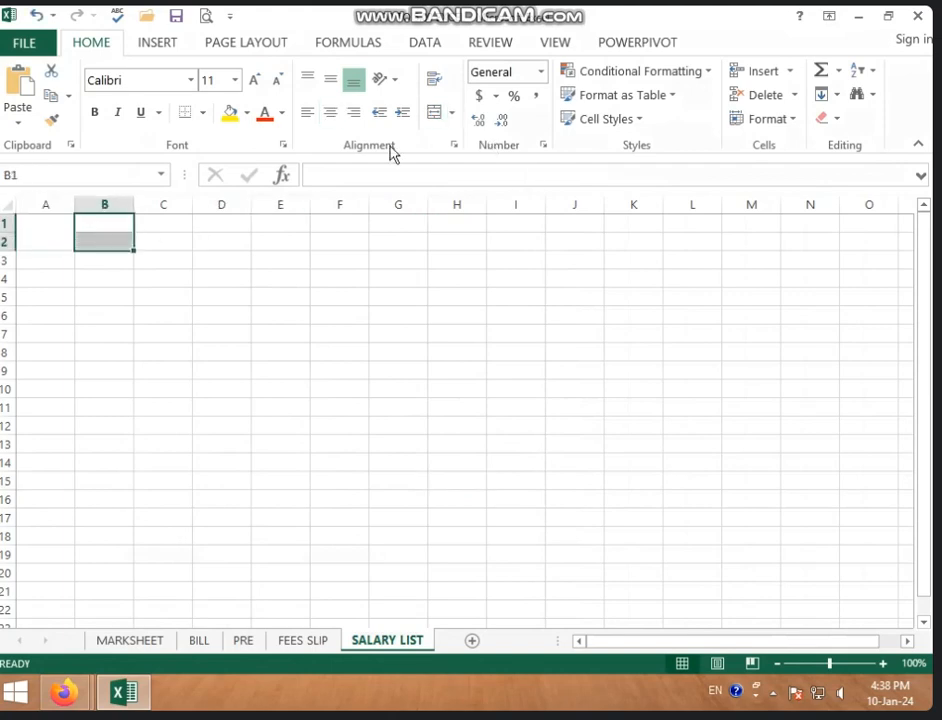
{"action": "left_click", "coordinate": [438, 113]}
{"action": "left_click_drag", "start_coordinate": [183, 232], "coordinate": [179, 236]}
{"action": "left_click", "coordinate": [438, 113]}
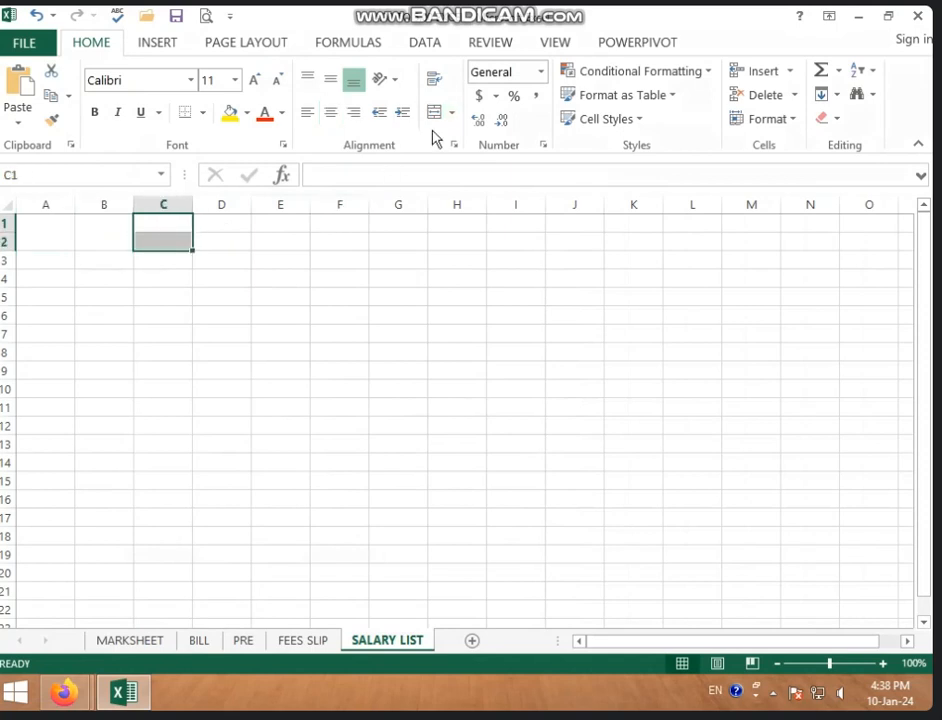
{"action": "left_click", "coordinate": [398, 204]}
- Enter the headings SN, NAME and MO NO. in the merged cells of columns A, B and C
{"action": "left_click", "coordinate": [48, 244]}
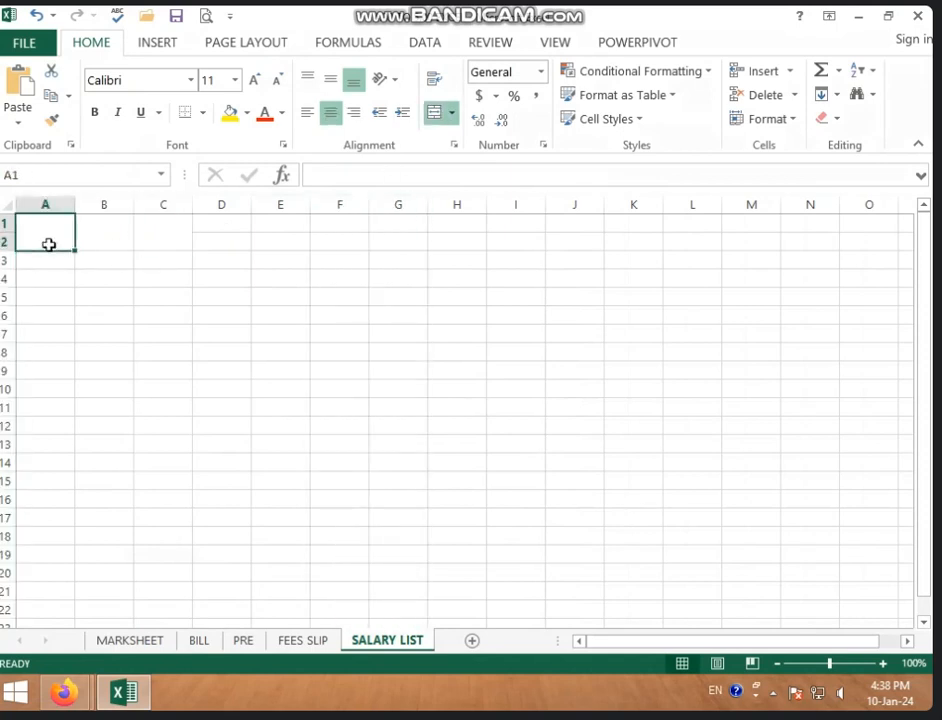
{"action": "type", "text": "SN"}
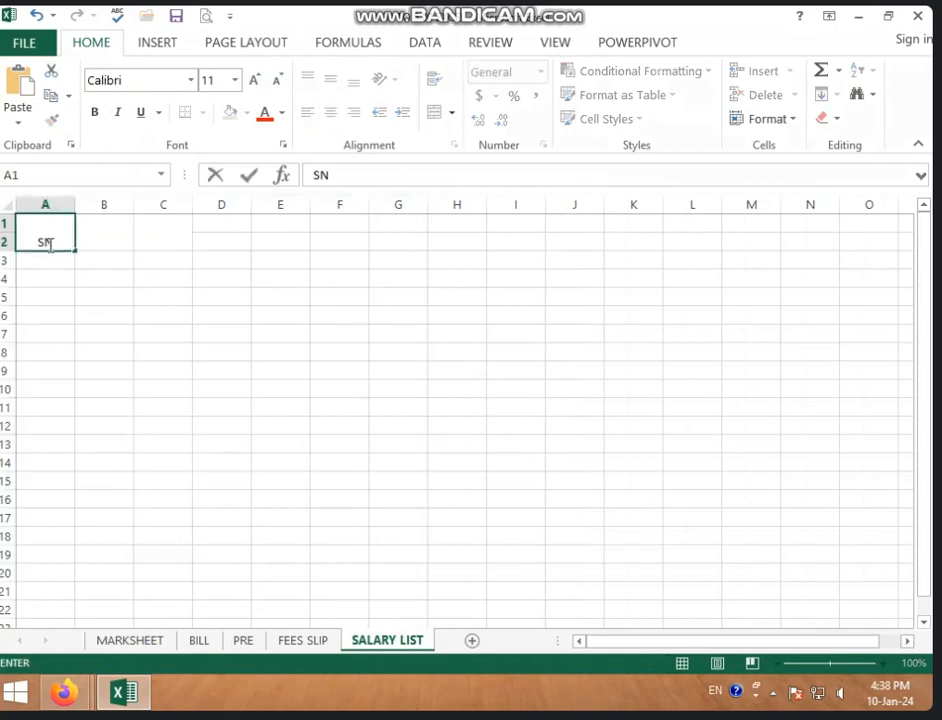
{"action": "key", "text": "Tab"}
{"action": "type", "text": "NAME"}
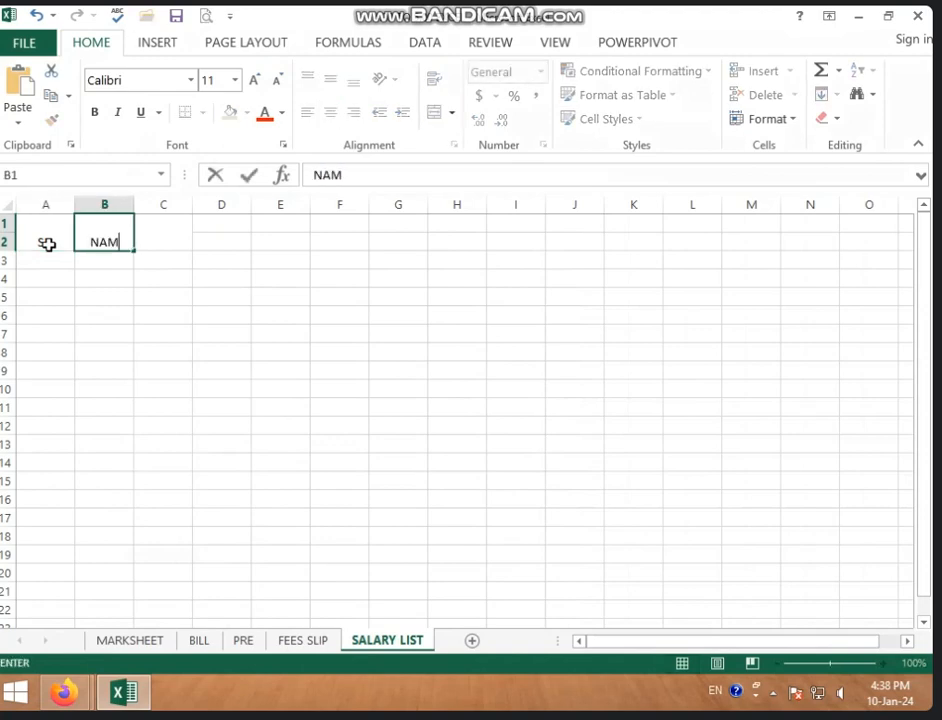
{"action": "key", "text": "Tab"}
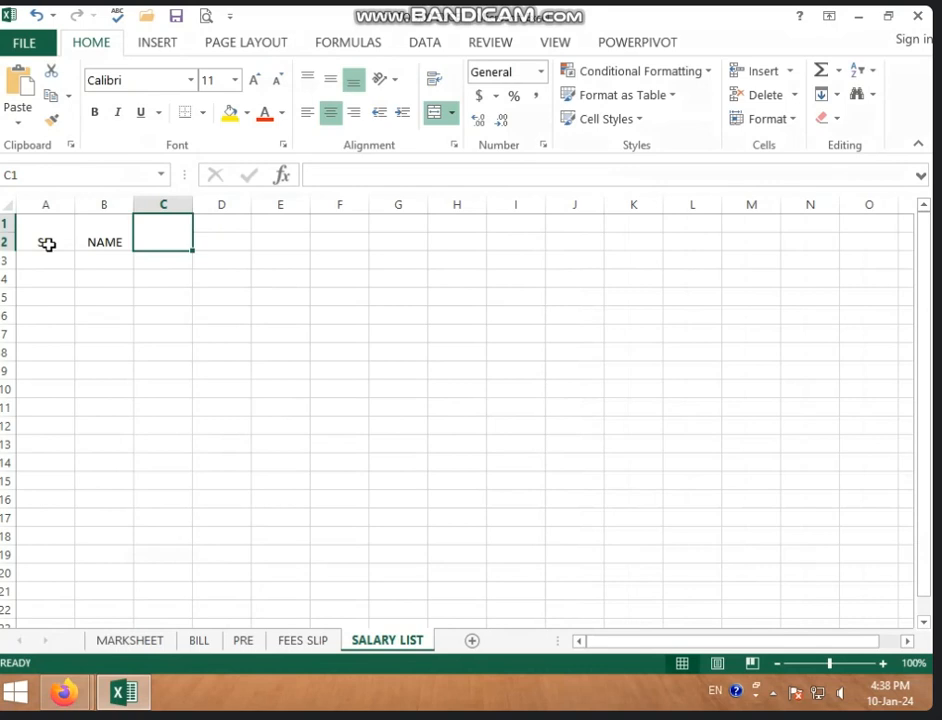
{"action": "type", "text": "MO NO."}
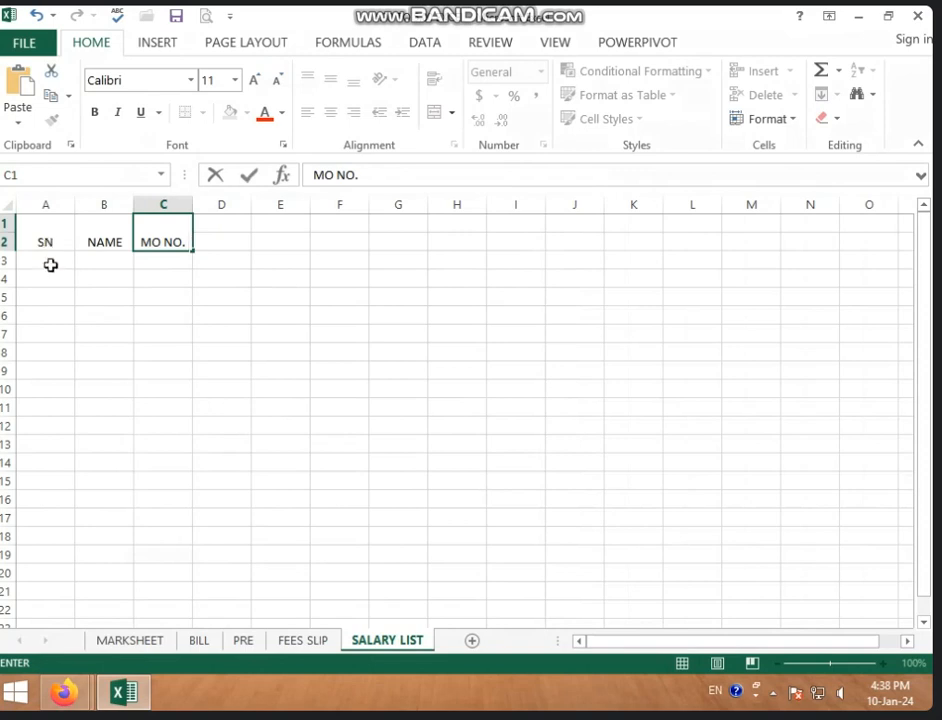
{"action": "left_click", "coordinate": [45, 257]}
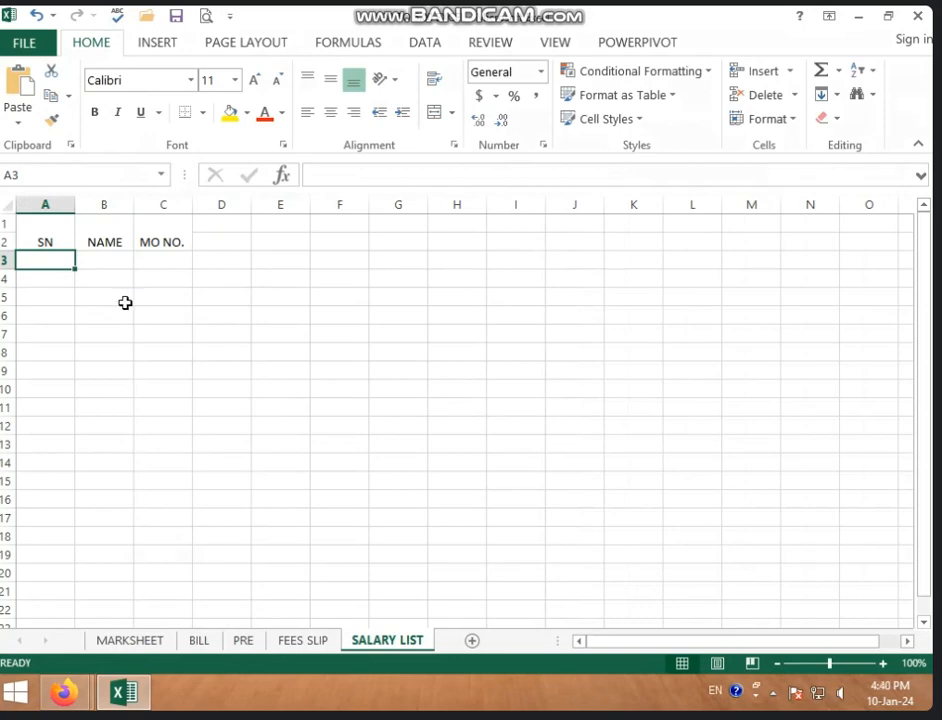
- Enter 1 and 2 in A3 and A4 and extend the serial number series down to 7 in A9
{"action": "left_click", "coordinate": [69, 297]}
{"action": "left_click", "coordinate": [55, 258]}
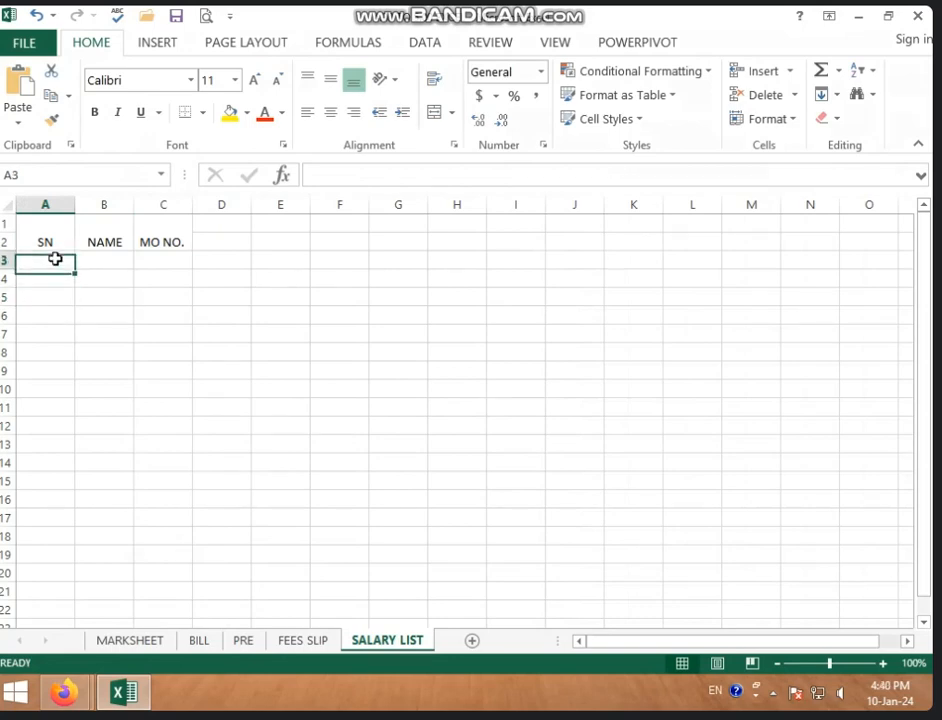
{"action": "type", "text": "1"}
{"action": "key", "text": "Return"}
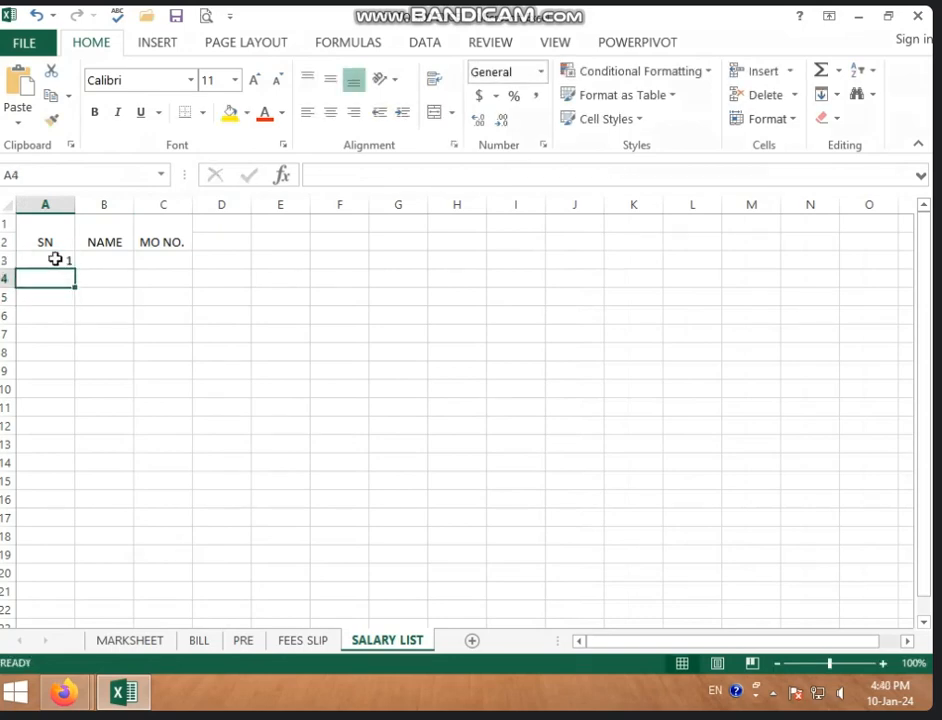
{"action": "type", "text": "2"}
{"action": "left_click", "coordinate": [210, 297]}
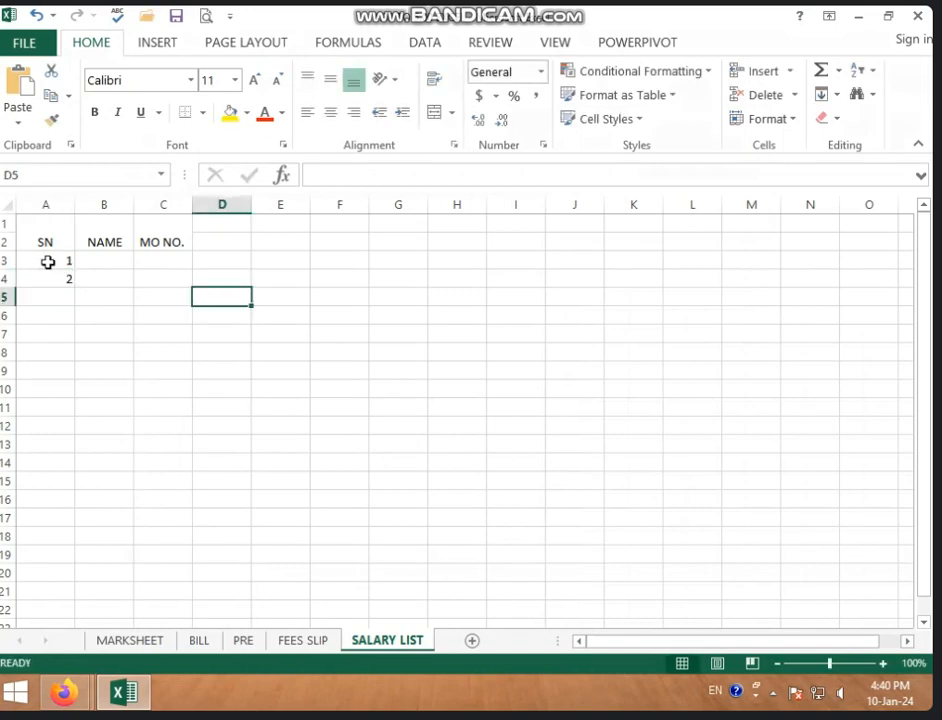
{"action": "left_click_drag", "start_coordinate": [46, 261], "coordinate": [82, 376]}
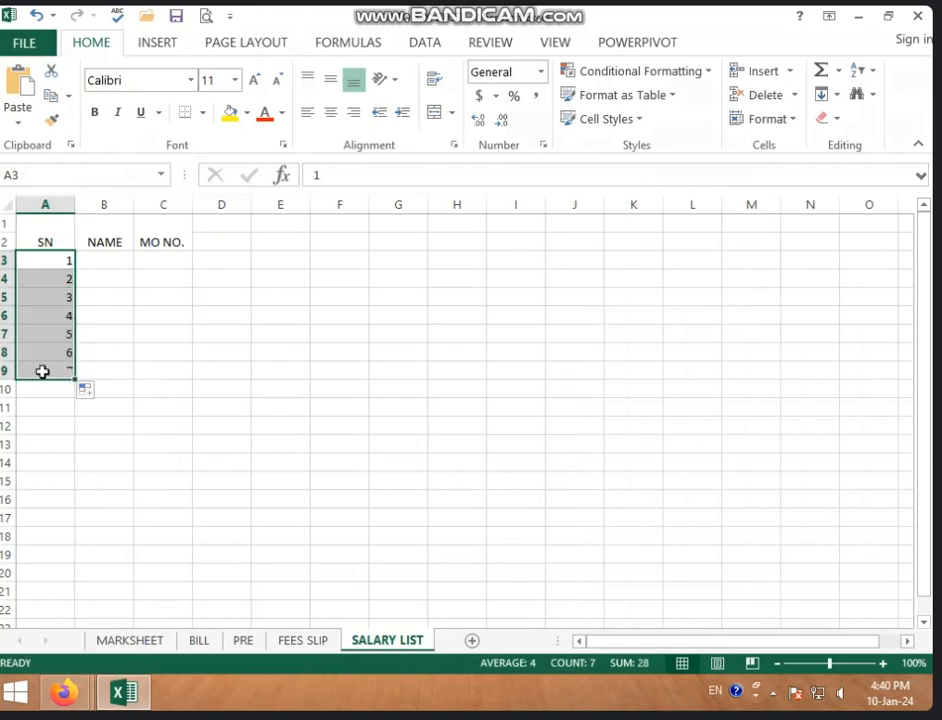
- Enter the first employee's name in B3 under NAME, correcting its spelling
{"action": "left_click", "coordinate": [122, 261]}
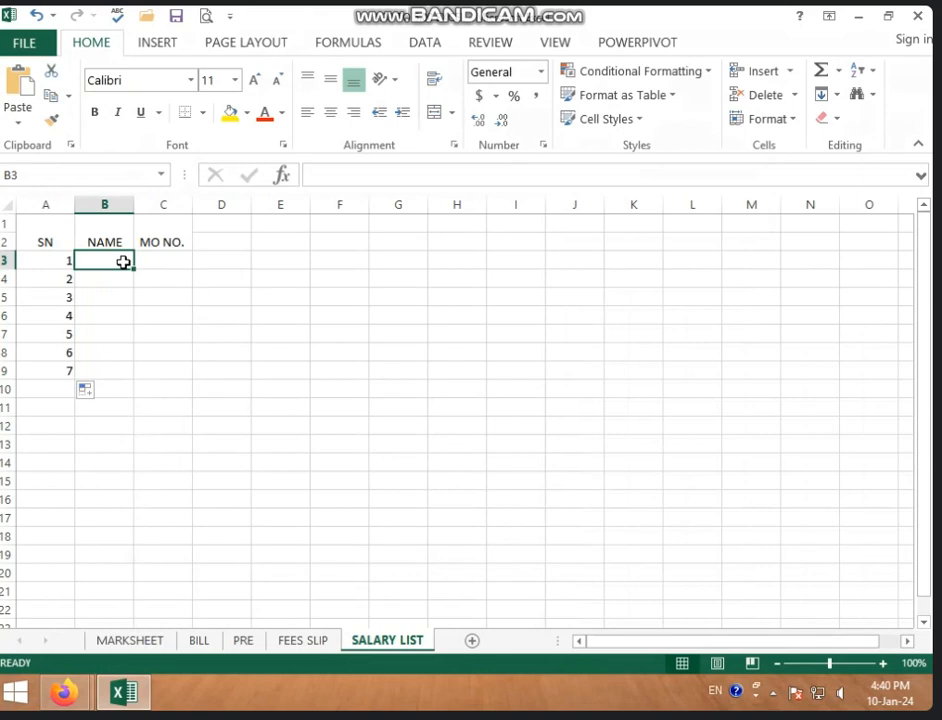
{"action": "type", "text": "RAI"}
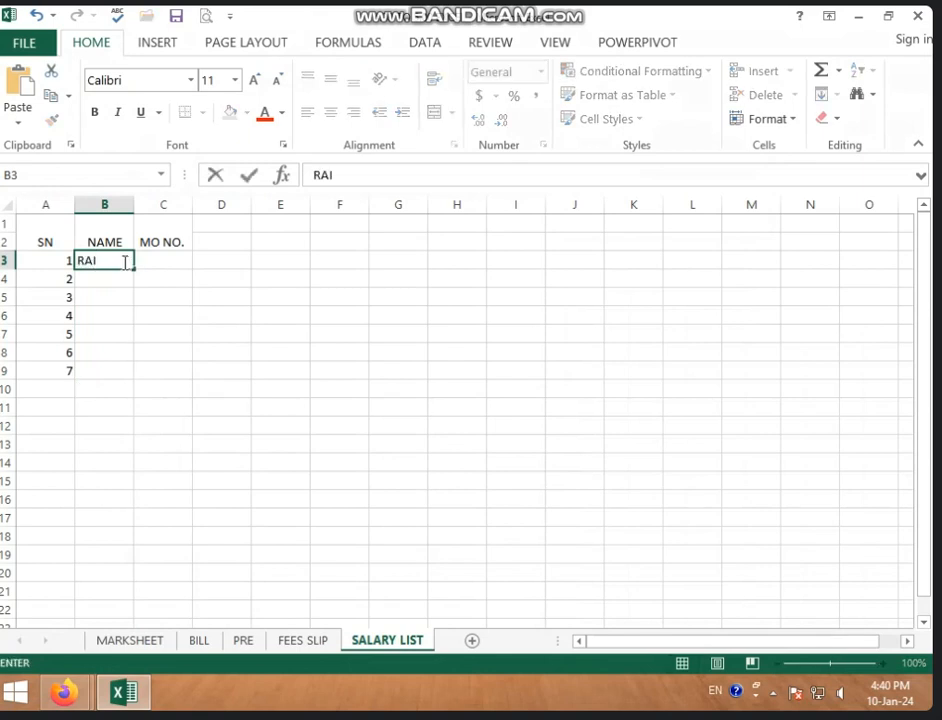
{"action": "type", "text": "N"}
{"action": "key", "text": "BackSpace"}
{"action": "key", "text": "BackSpace"}
{"action": "type", "text": "NKI"}
{"action": "key", "text": "Return"}
{"action": "left_click", "coordinate": [123, 261]}
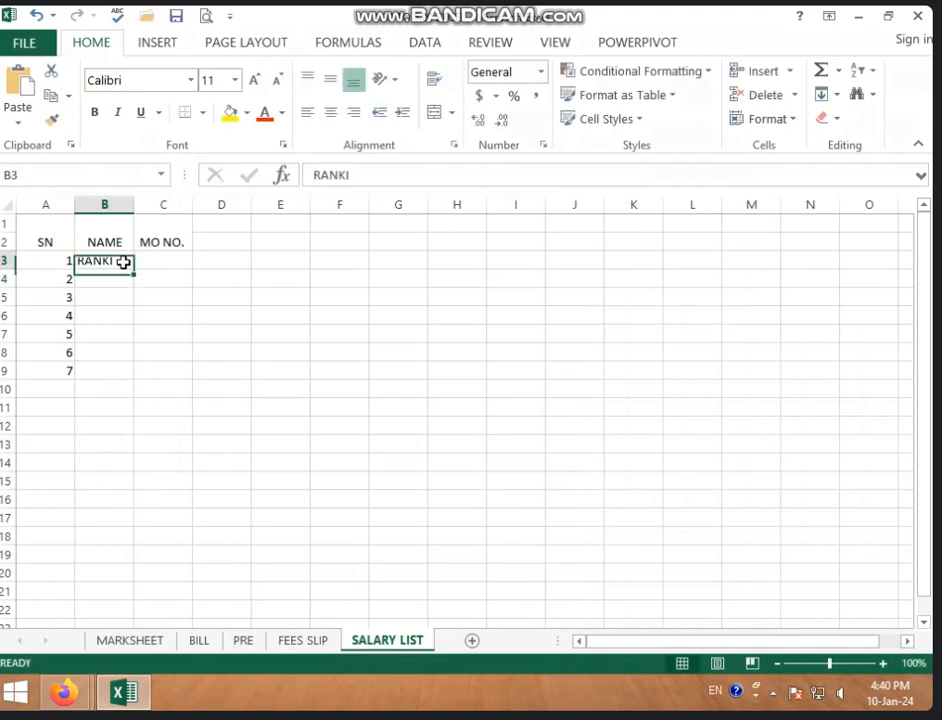
{"action": "type", "text": "RINKI"}
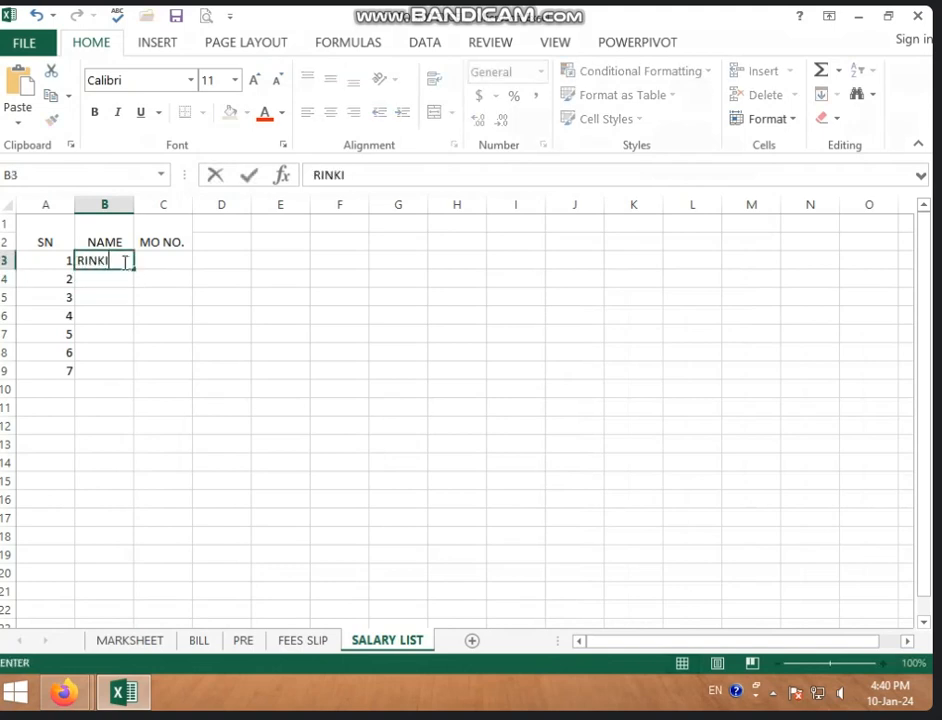
{"action": "key", "text": "Return"}
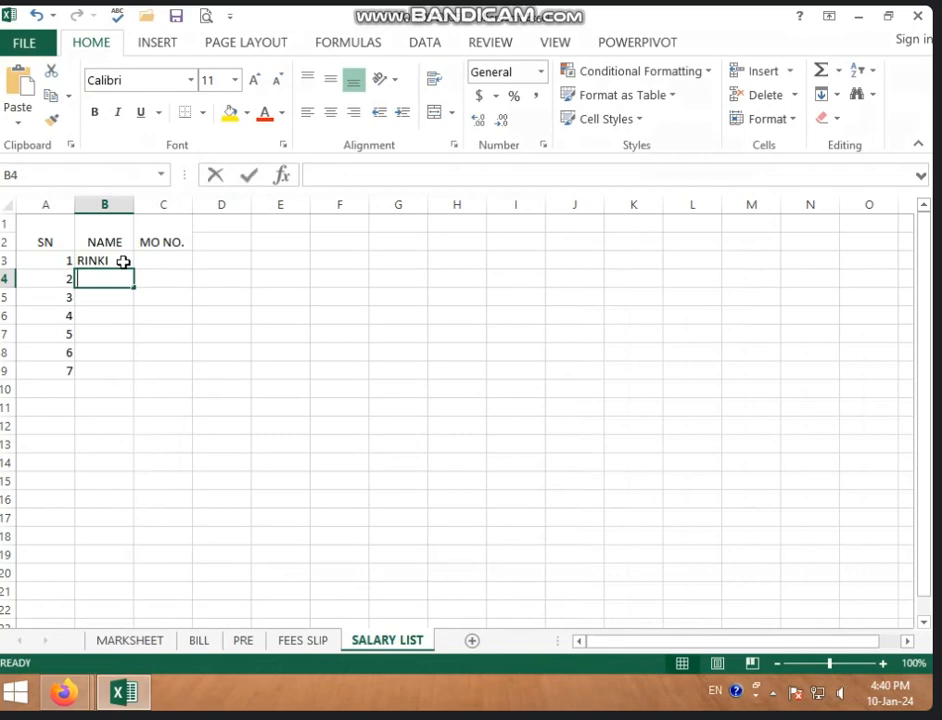
- Enter the second and third employees' names in B4 and B5
{"action": "type", "text": "SIKHA"}
{"action": "key", "text": "Return"}
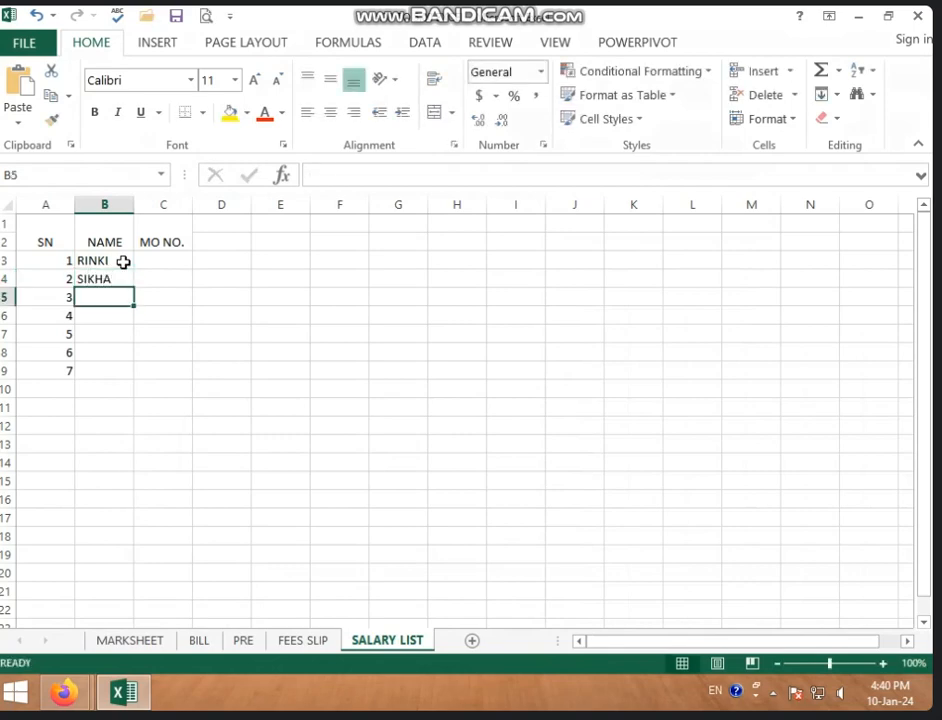
{"action": "type", "text": "MONKA"}
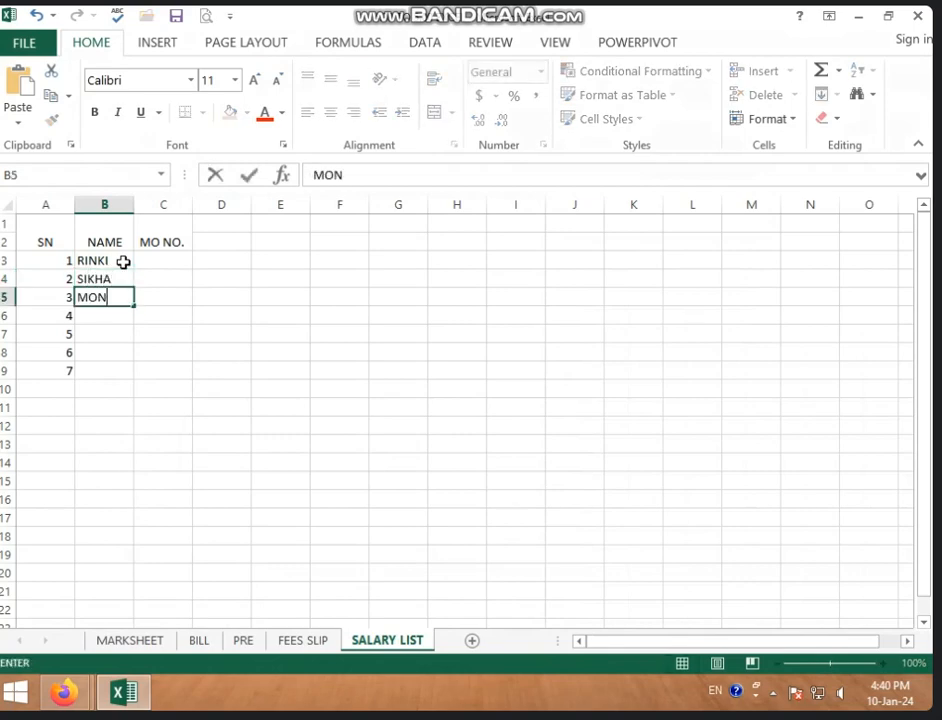
{"action": "key", "text": "BackSpace"}
{"action": "key", "text": "BackSpace"}
{"action": "key", "text": "BackSpace"}
{"action": "type", "text": "IKA"}
{"action": "key", "text": "Return"}
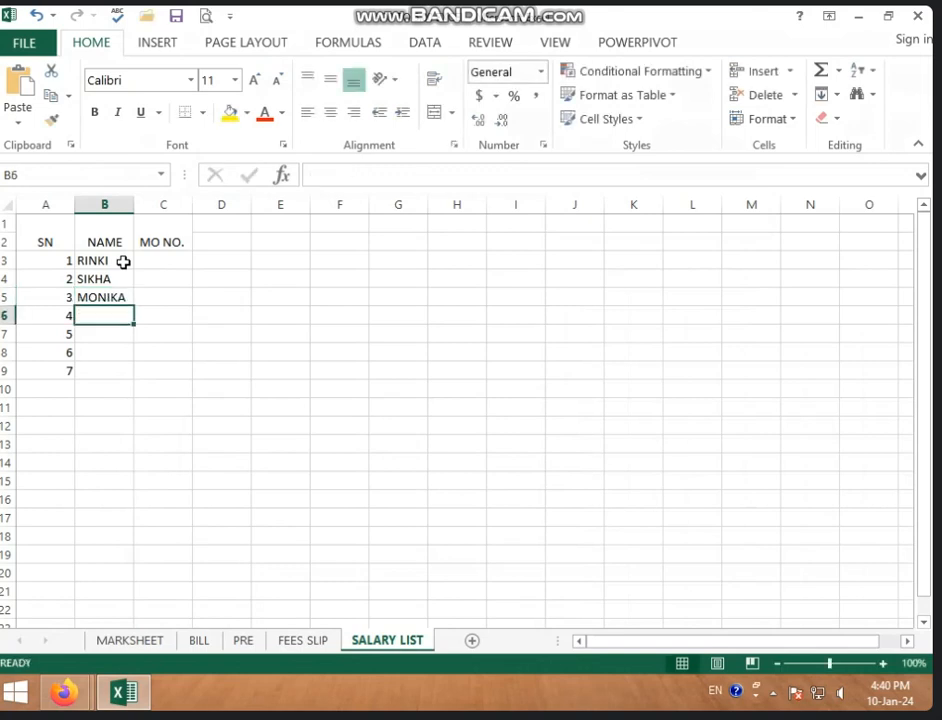
- Enter the names of the fourth to seventh employees in B6 to B9
{"action": "type", "text": "RITU"}
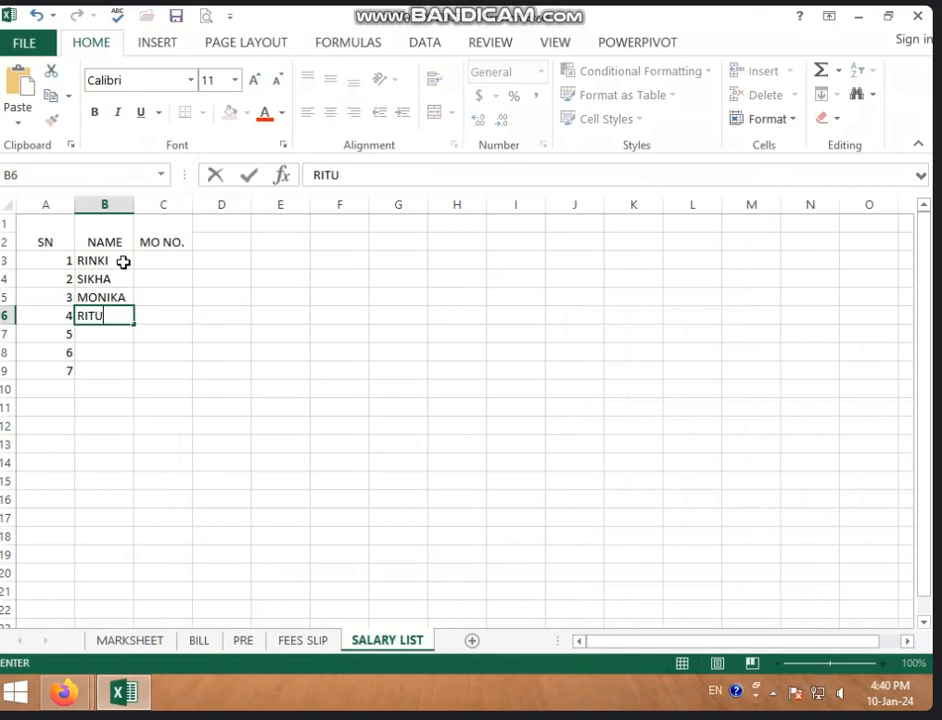
{"action": "key", "text": "Return"}
{"action": "type", "text": "SEEMA"}
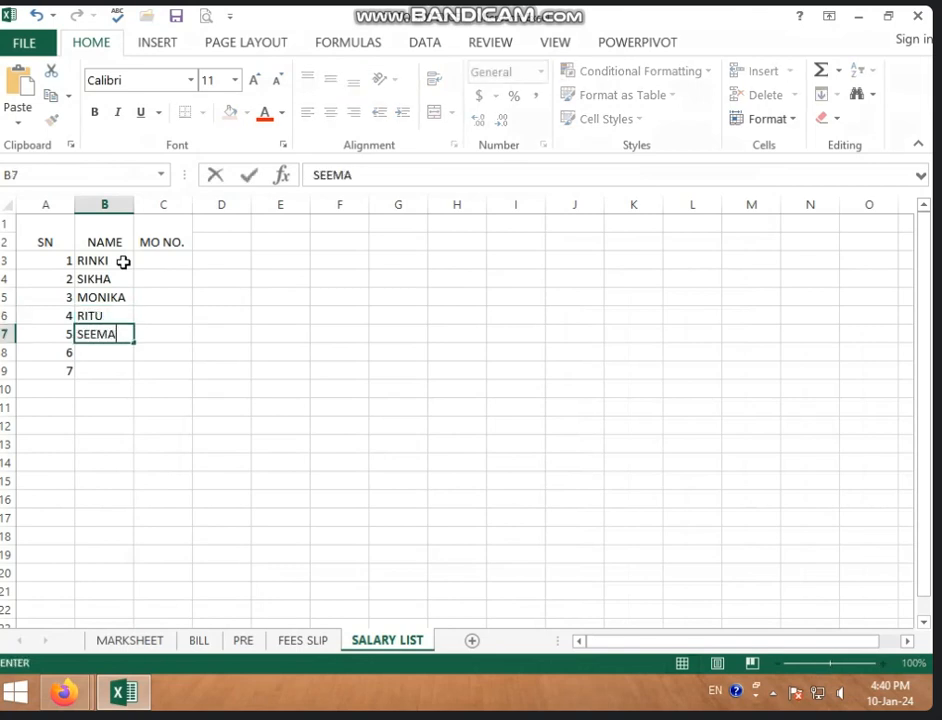
{"action": "key", "text": "Return"}
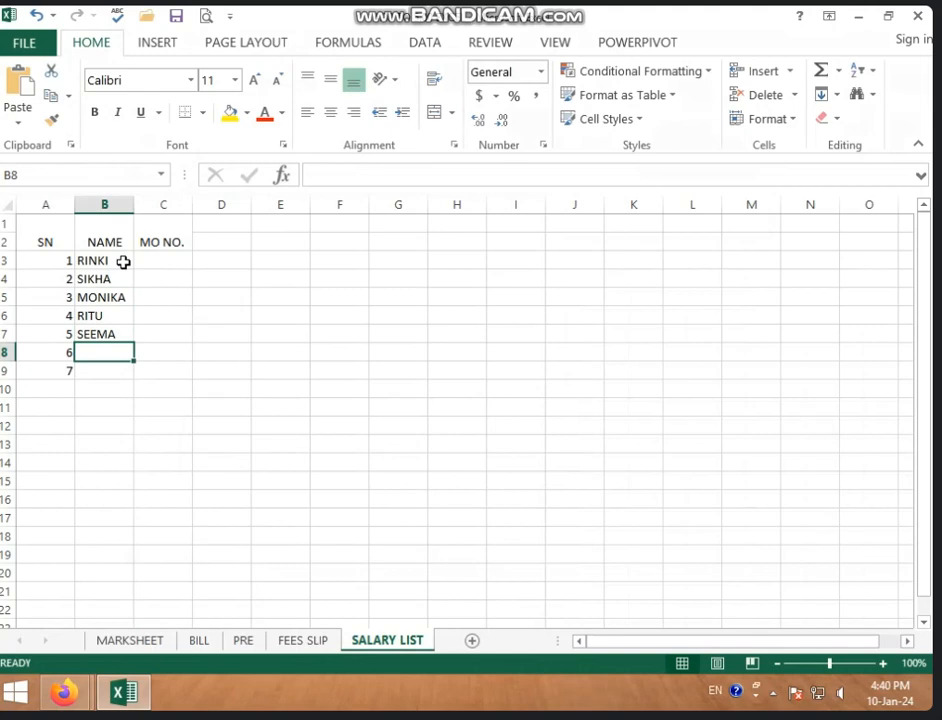
{"action": "type", "text": "SONIKA"}
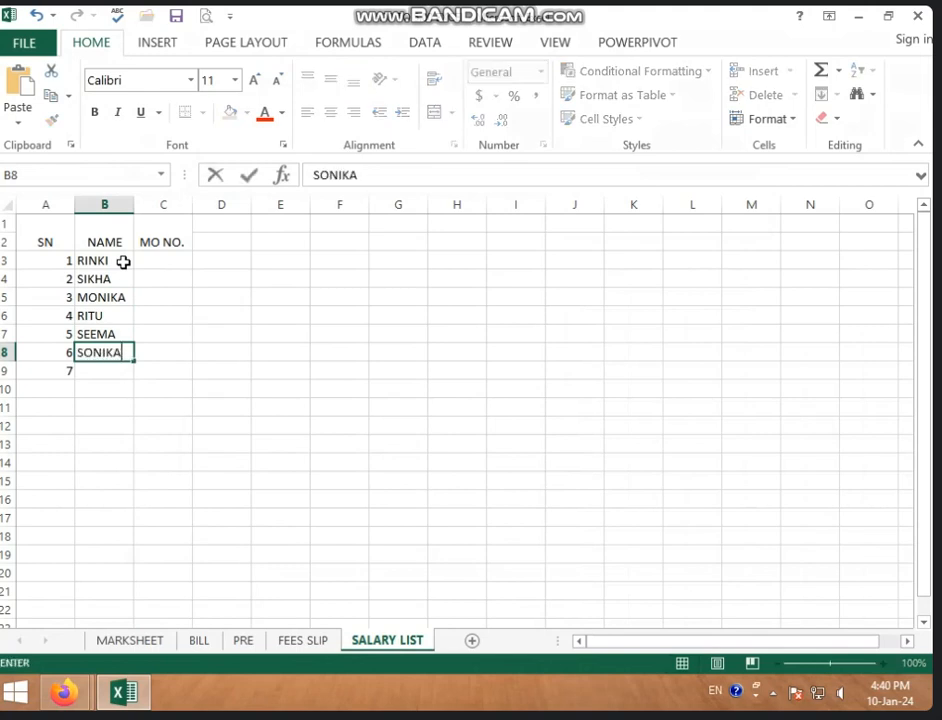
{"action": "key", "text": "Return"}
{"action": "type", "text": "SUHANI"}
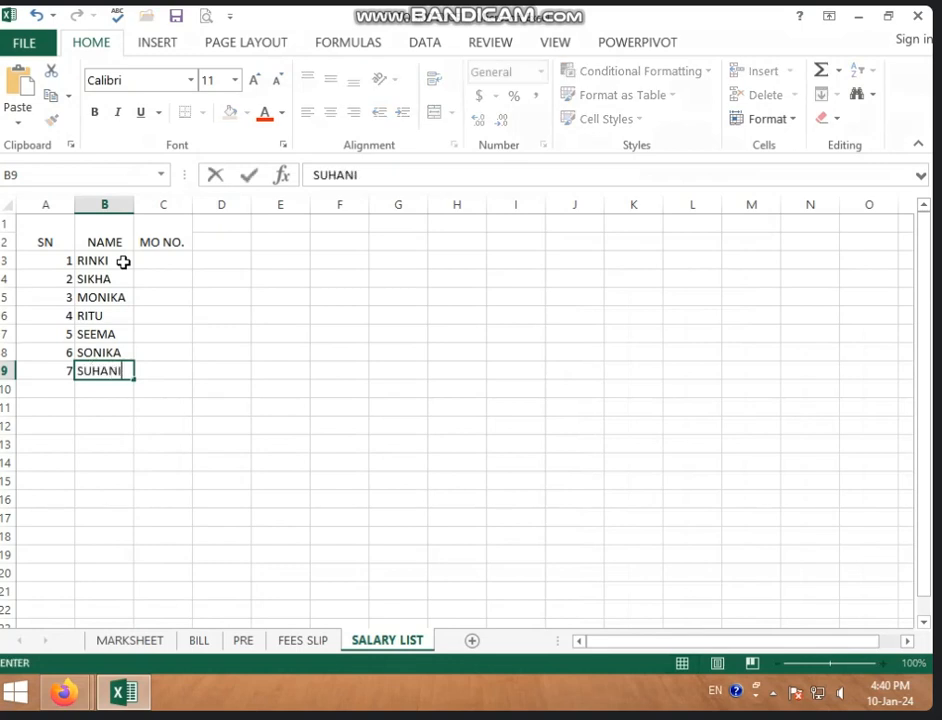
{"action": "left_click", "coordinate": [265, 291]}
- Enter the first two employees' mobile numbers in C3 and C4 and extend the number series down to C9
{"action": "left_click", "coordinate": [148, 260]}
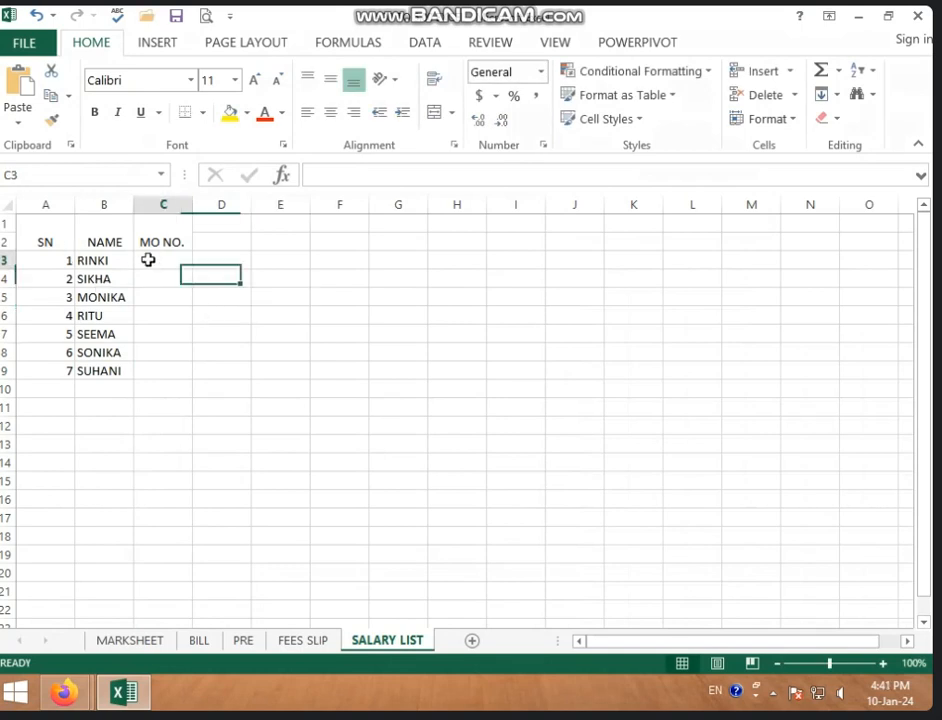
{"action": "type", "text": "9"}
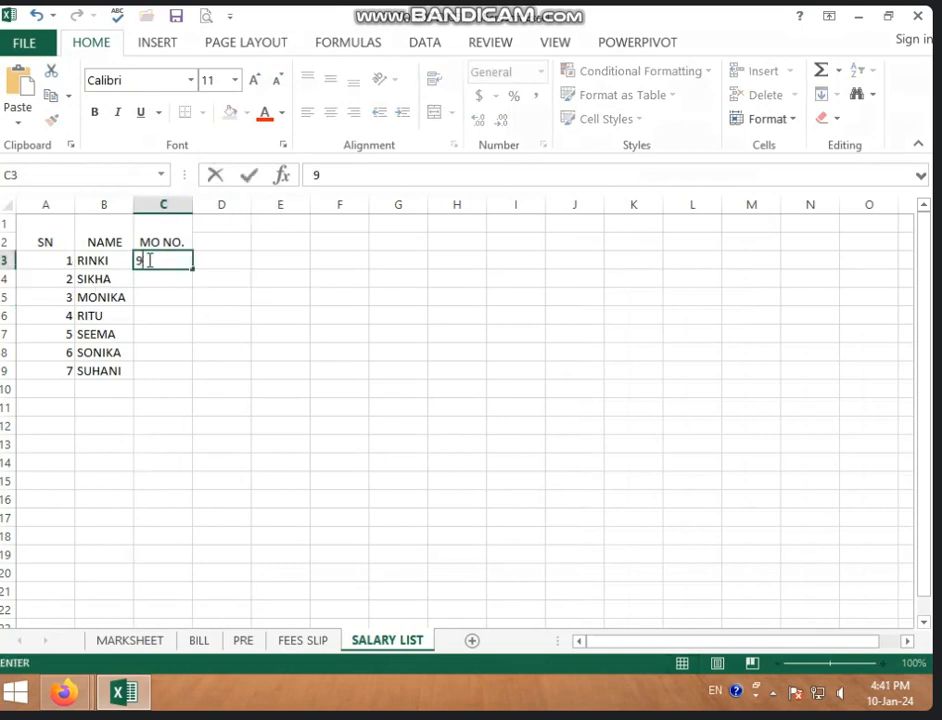
{"action": "type", "text": "638527412"}
{"action": "key", "text": "Return"}
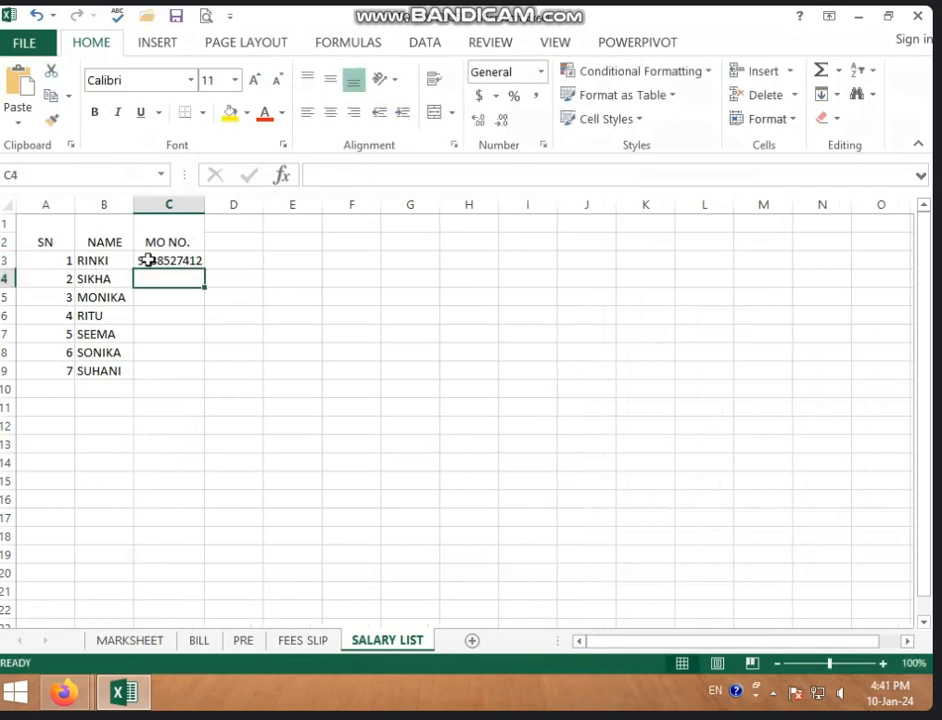
{"action": "type", "text": "9638"}
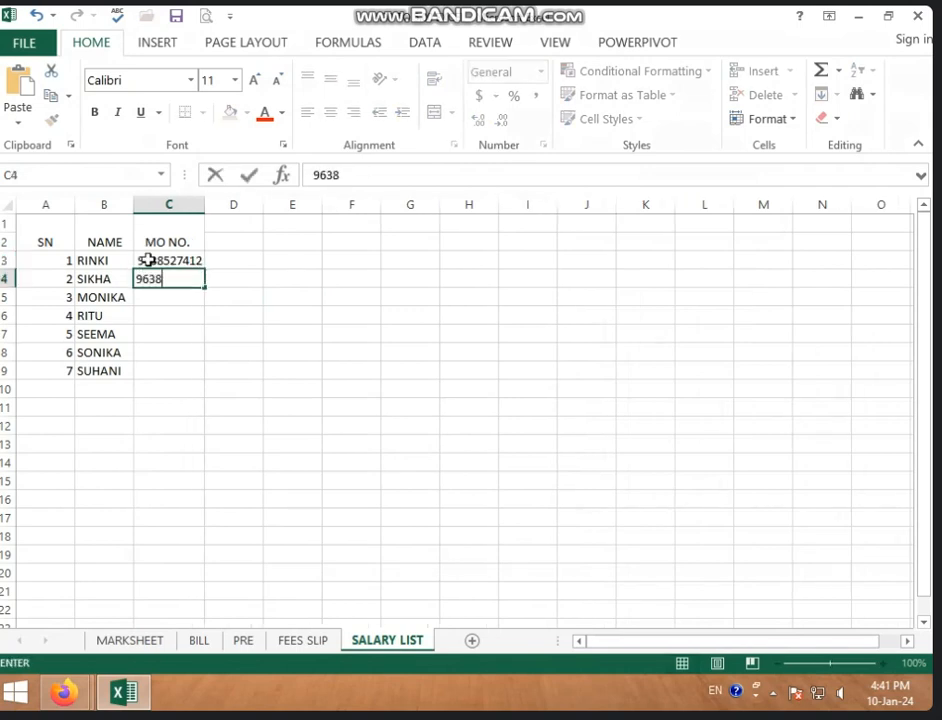
{"action": "type", "text": "527413"}
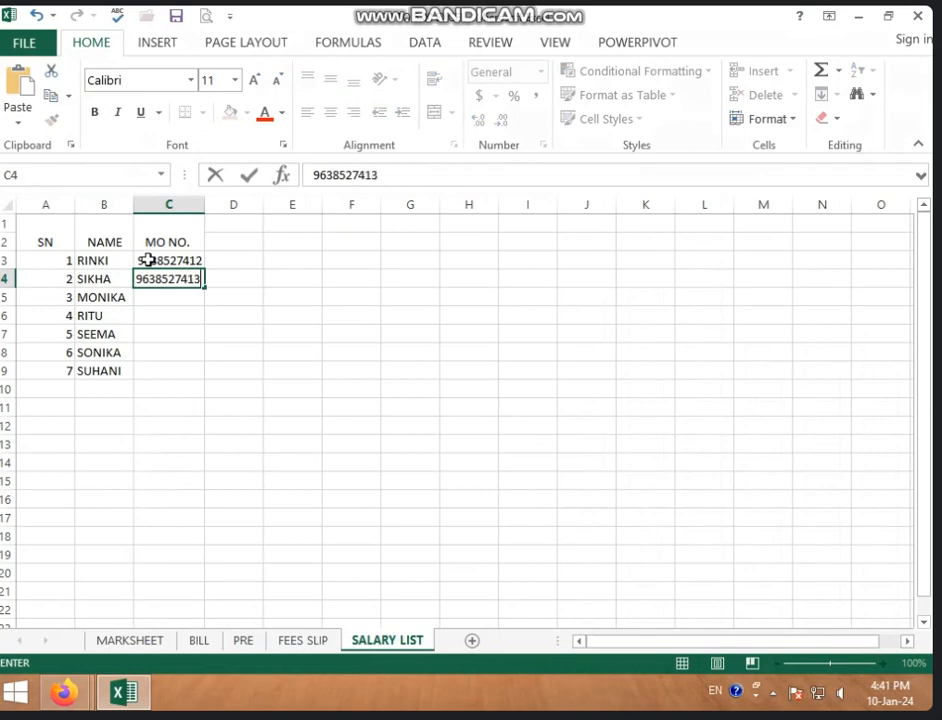
{"action": "left_click", "coordinate": [275, 315]}
{"action": "left_click_drag", "start_coordinate": [171, 258], "coordinate": [193, 366]}
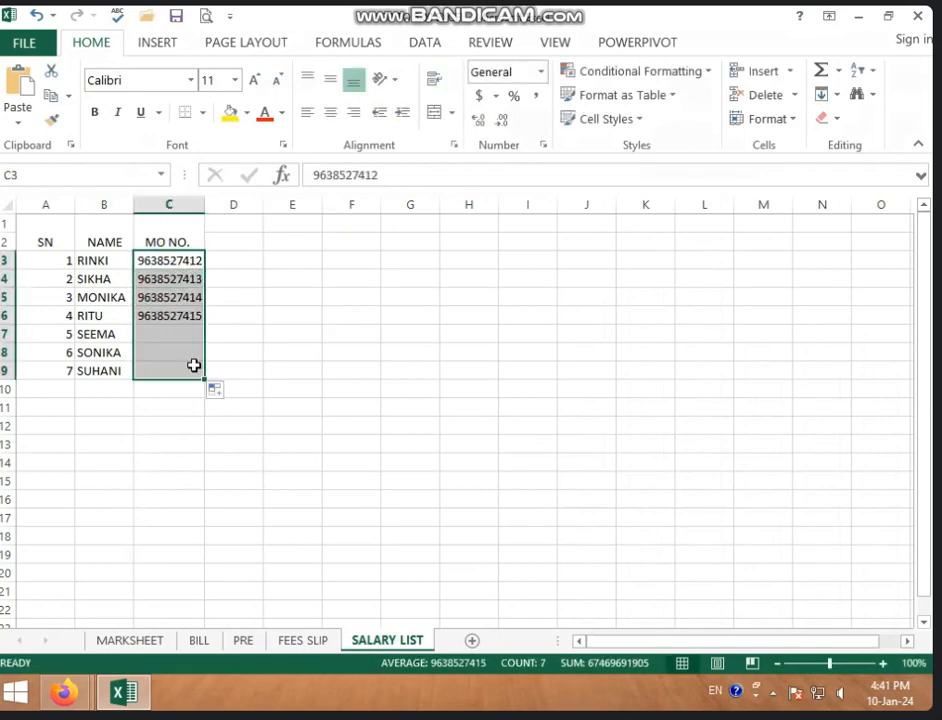
{"action": "left_click", "coordinate": [258, 293]}
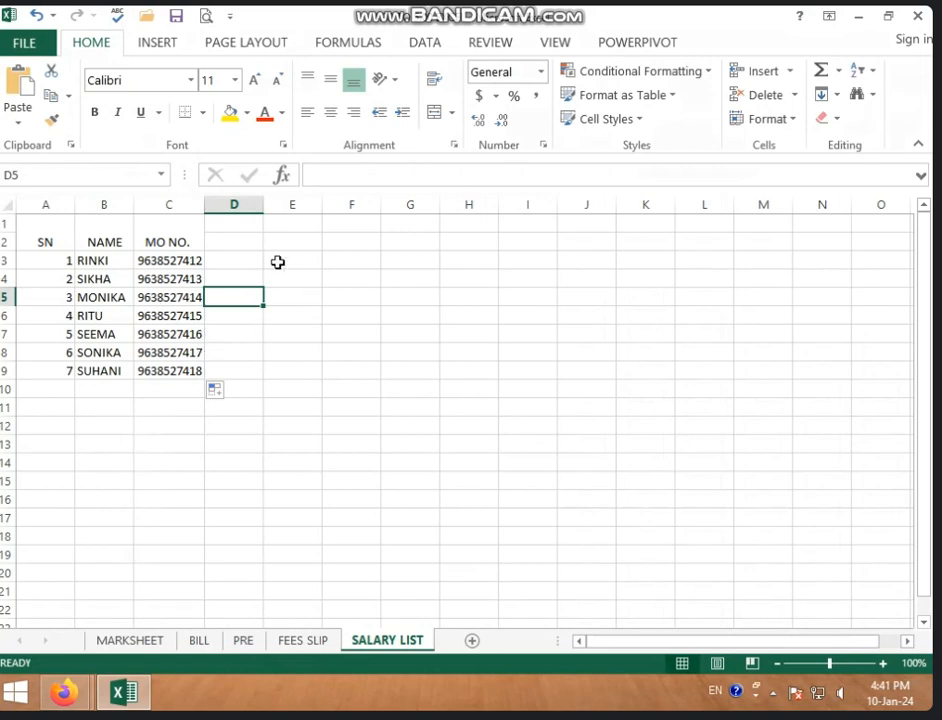
- Merge and center cells D1 to F1 and enter the heading LEAVE in the merged cell
{"action": "left_click_drag", "start_coordinate": [248, 226], "coordinate": [334, 219]}
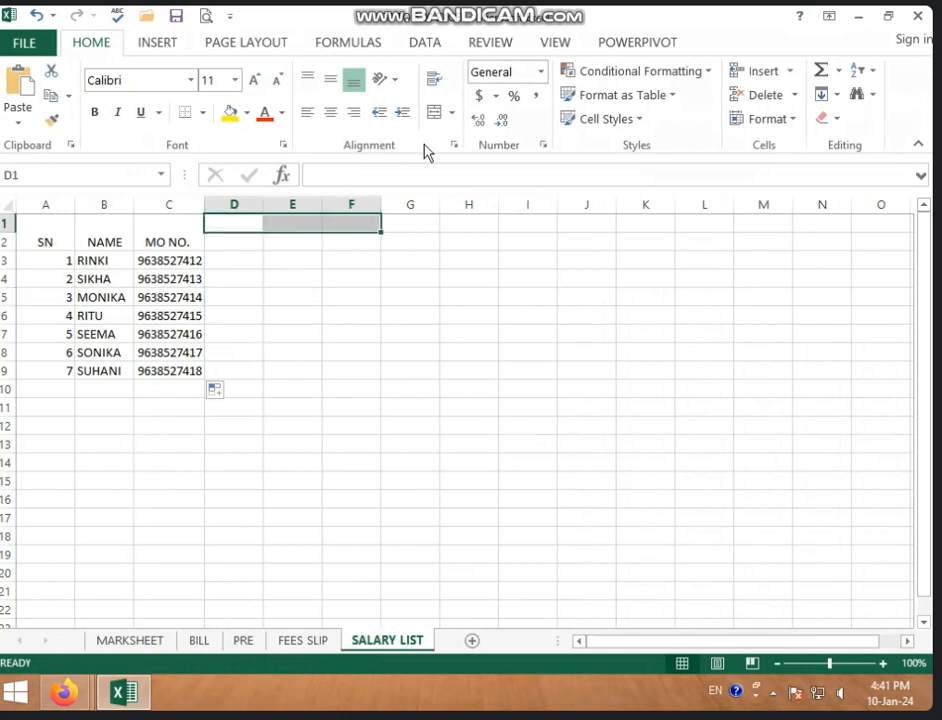
{"action": "left_click", "coordinate": [434, 113]}
{"action": "left_click", "coordinate": [383, 285]}
{"action": "left_click", "coordinate": [316, 222]}
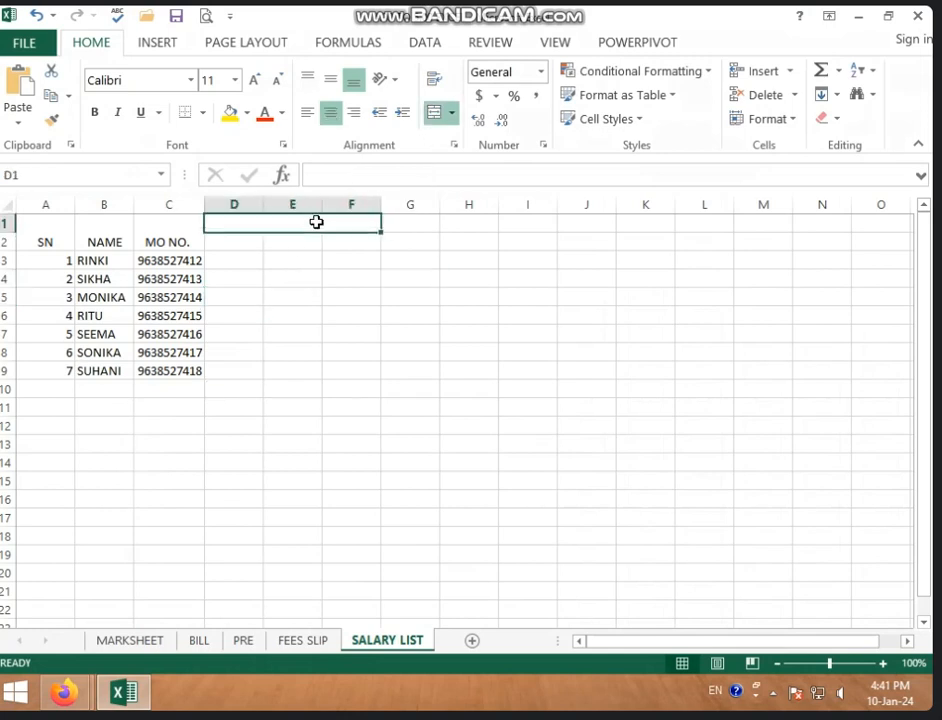
{"action": "type", "text": "LEA"}
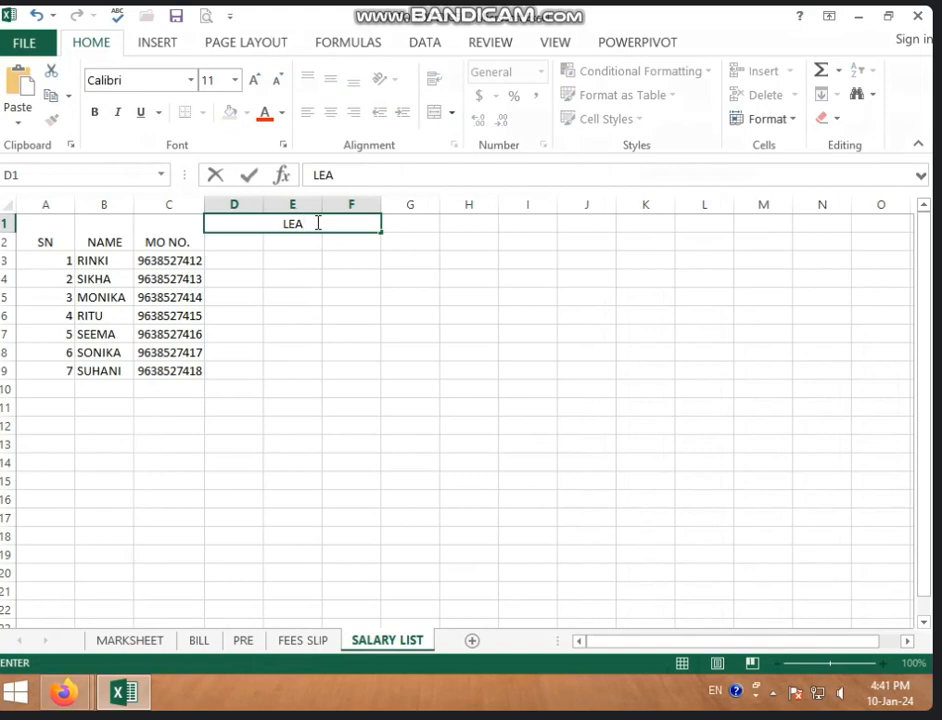
{"action": "type", "text": "VE"}
{"action": "left_click", "coordinate": [345, 260]}
{"action": "left_click", "coordinate": [332, 292]}
- Enter the subheadings DAY, AMT. and TOTAL in D2, E2 and F2 under LEAVE
{"action": "left_click", "coordinate": [246, 238]}
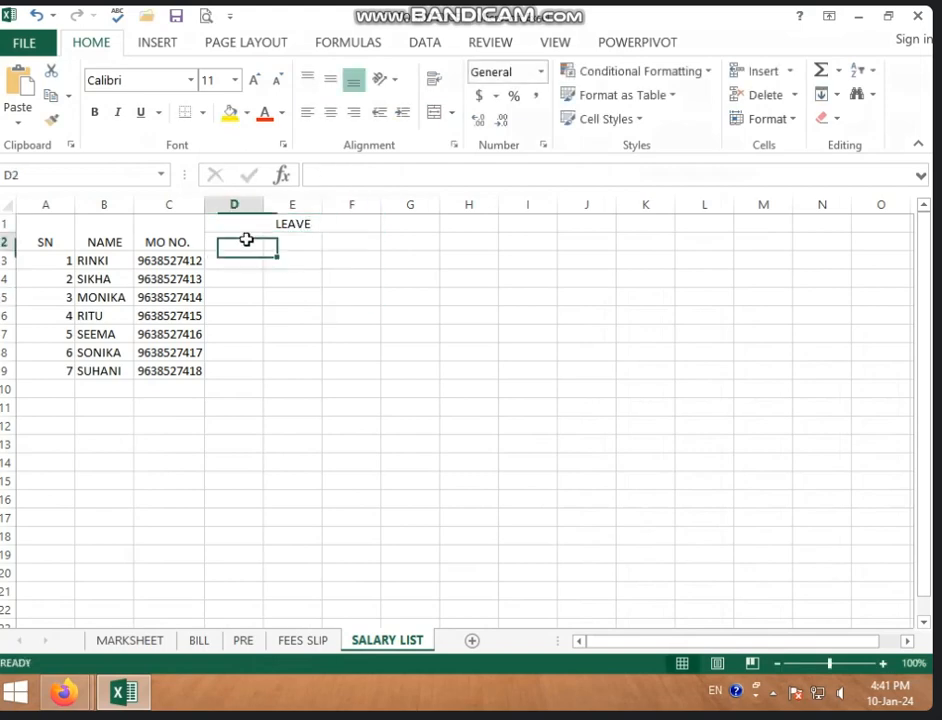
{"action": "type", "text": "DAY"}
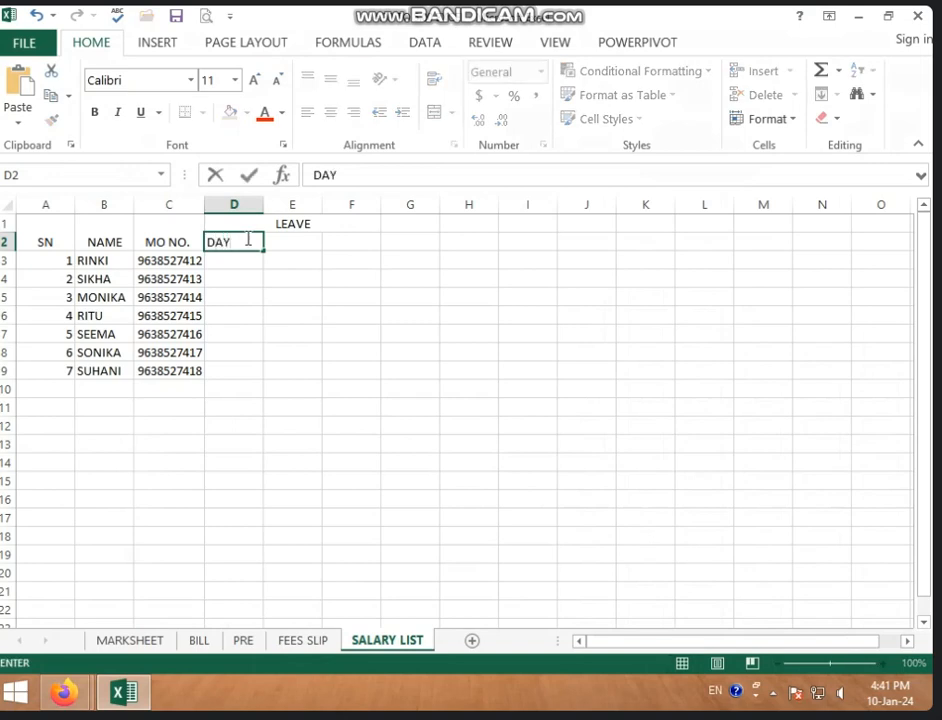
{"action": "key", "text": "Tab"}
{"action": "type", "text": "AMT."}
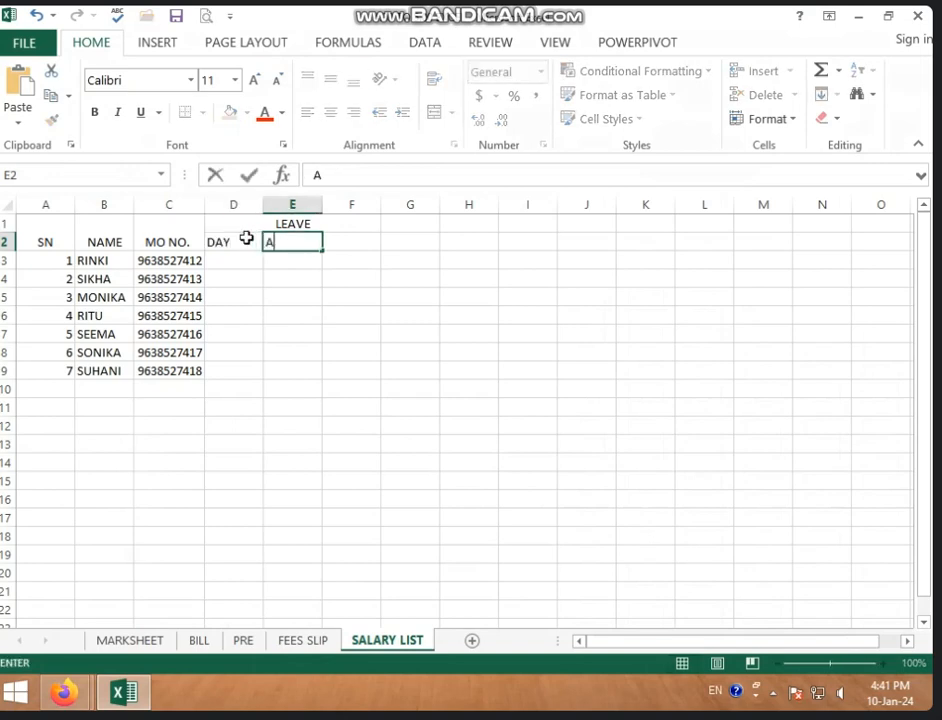
{"action": "key", "text": "Tab"}
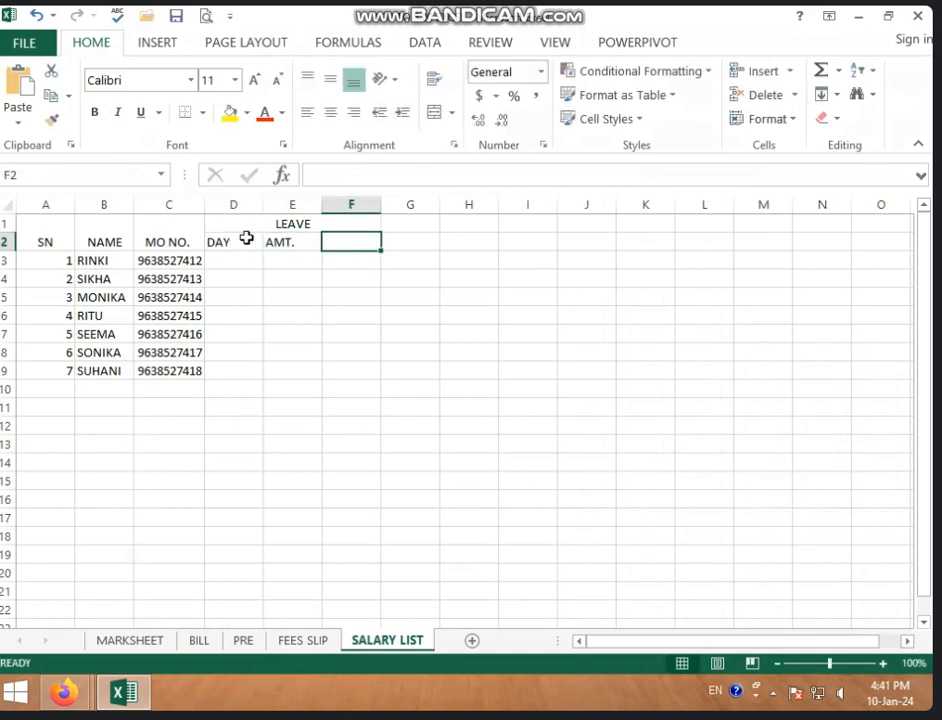
{"action": "type", "text": "RO==="}
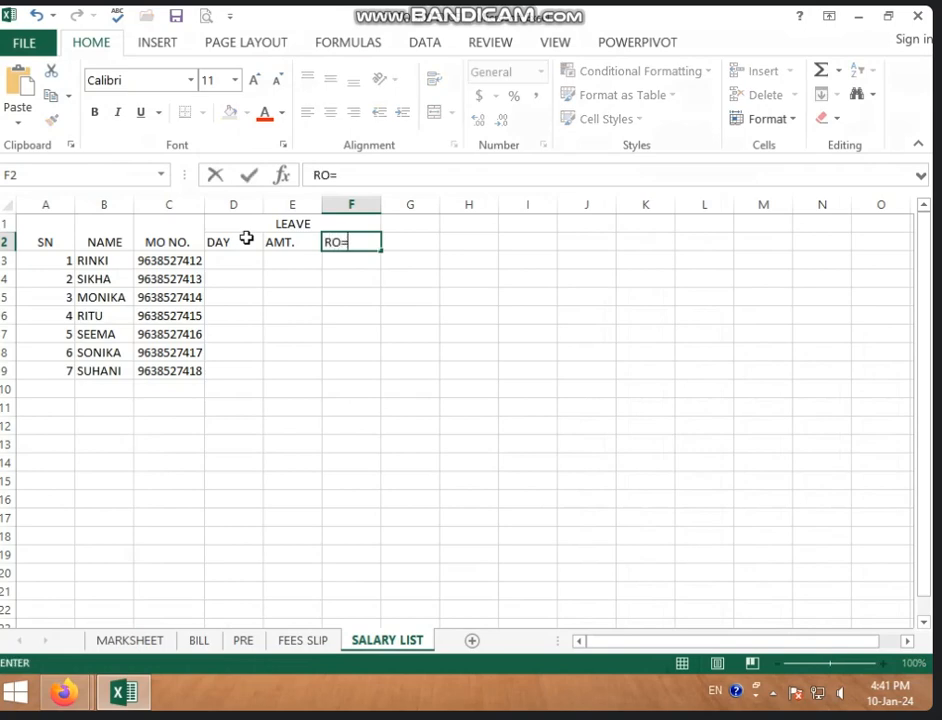
{"action": "key", "text": "BackSpace"}
{"action": "key", "text": "BackSpace"}
{"action": "key", "text": "BackSpace"}
{"action": "key", "text": "BackSpace"}
{"action": "key", "text": "BackSpace"}
{"action": "type", "text": "TOTAL"}
{"action": "left_click", "coordinate": [307, 330]}
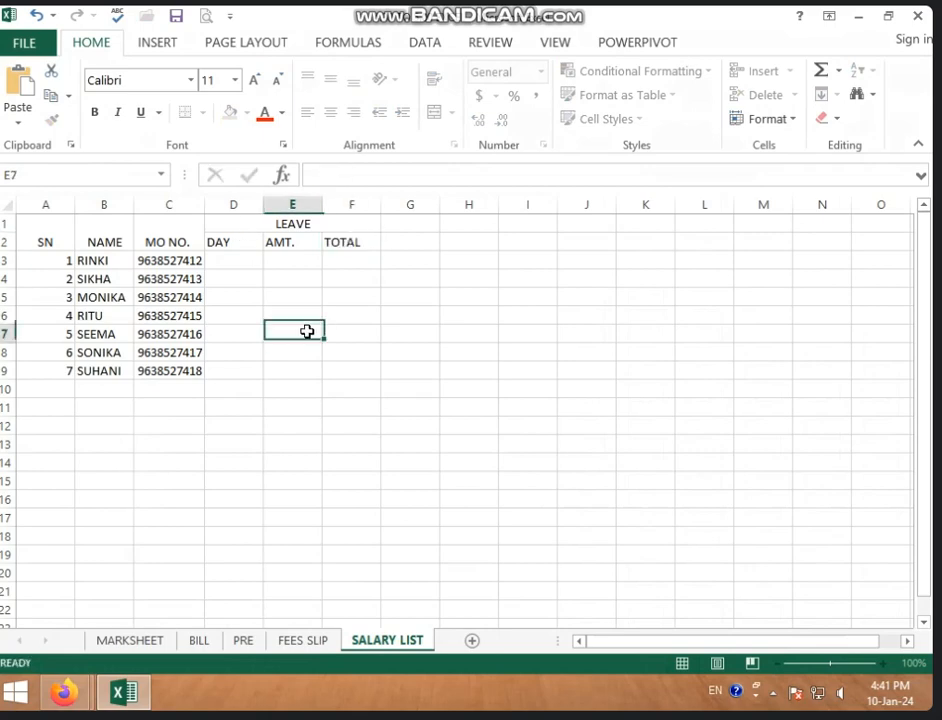
- Apply all borders to rows 1 to 8, from column A to beyond column O
{"action": "left_click", "coordinate": [43, 241]}
{"action": "left_click_drag", "start_coordinate": [43, 241], "coordinate": [351, 350]}
{"action": "left_click", "coordinate": [202, 112]}
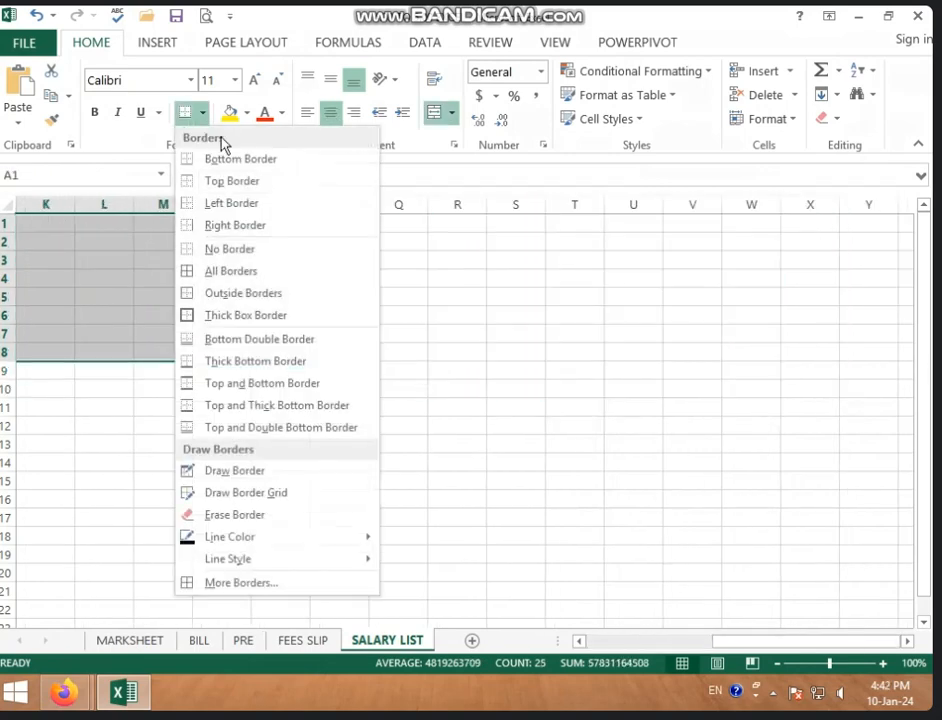
{"action": "left_click", "coordinate": [237, 269]}
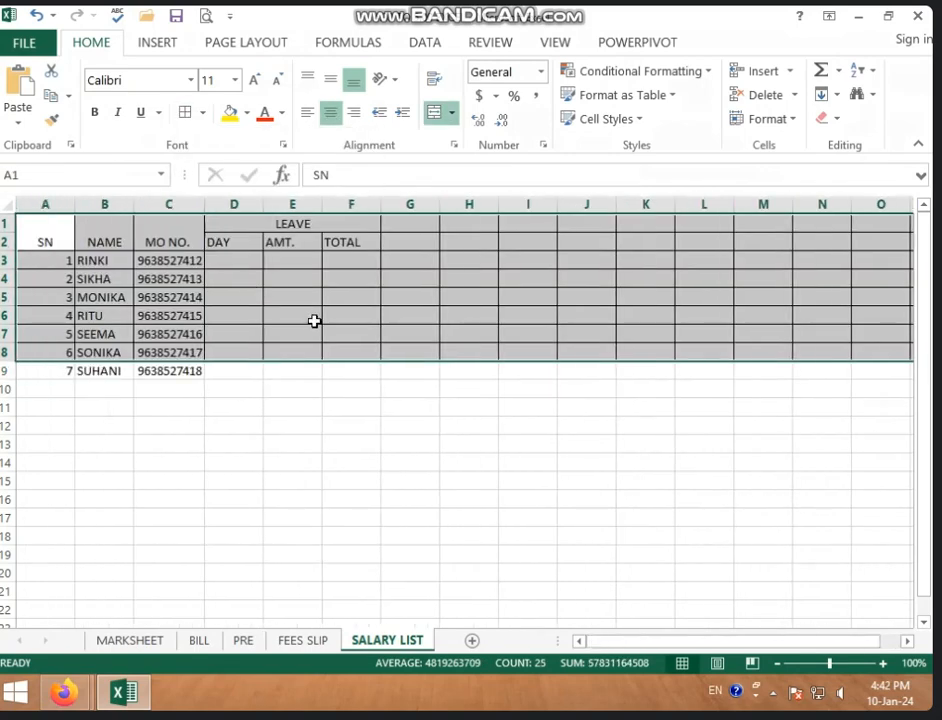
{"action": "key", "text": "Down"}
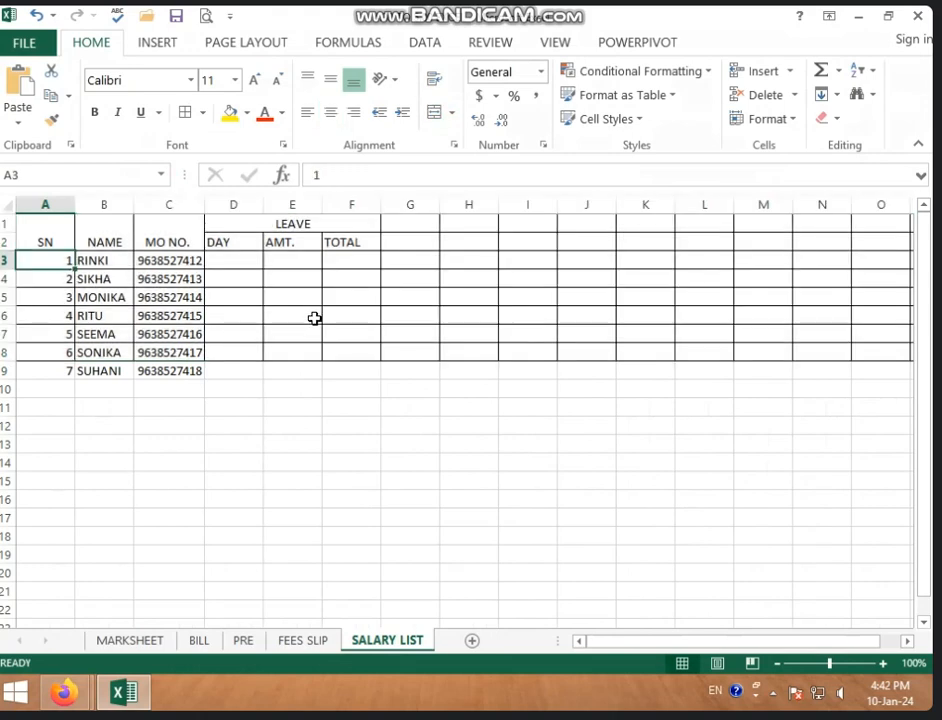
- Copy the bordered formatting of row 8 onto row 9 with Format Painter
{"action": "left_click", "coordinate": [5, 371]}
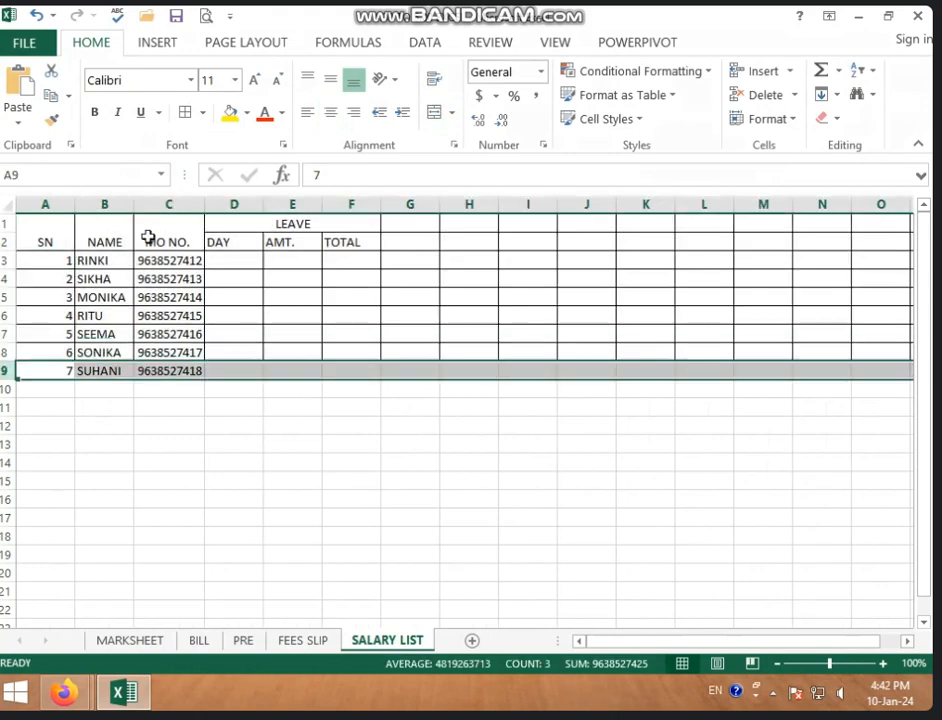
{"action": "left_click", "coordinate": [21, 352]}
{"action": "left_click", "coordinate": [5, 352]}
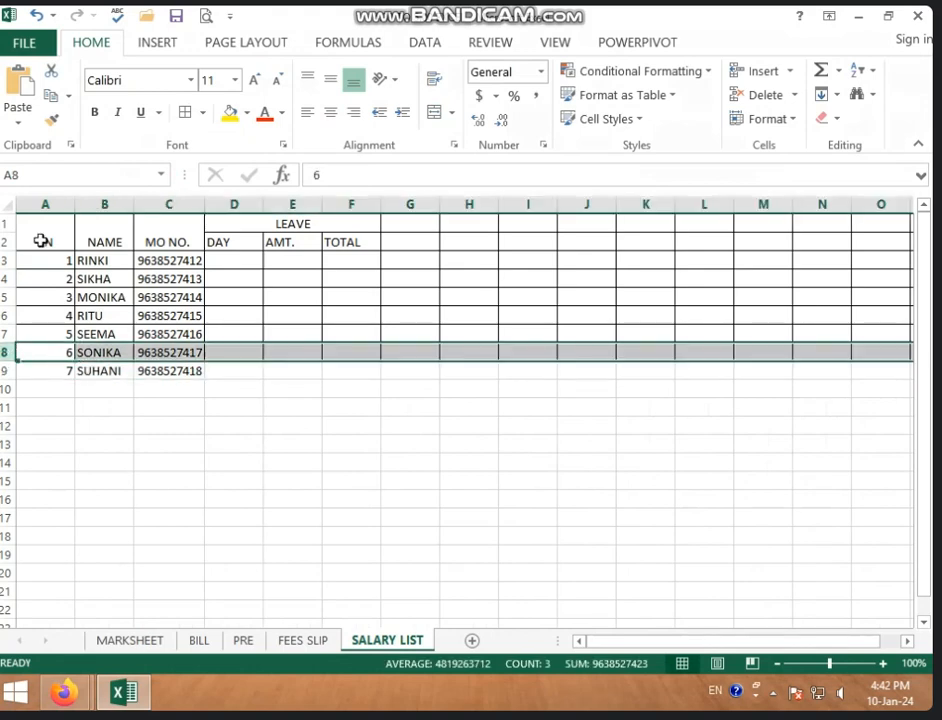
{"action": "left_click", "coordinate": [51, 119]}
{"action": "left_click", "coordinate": [8, 371]}
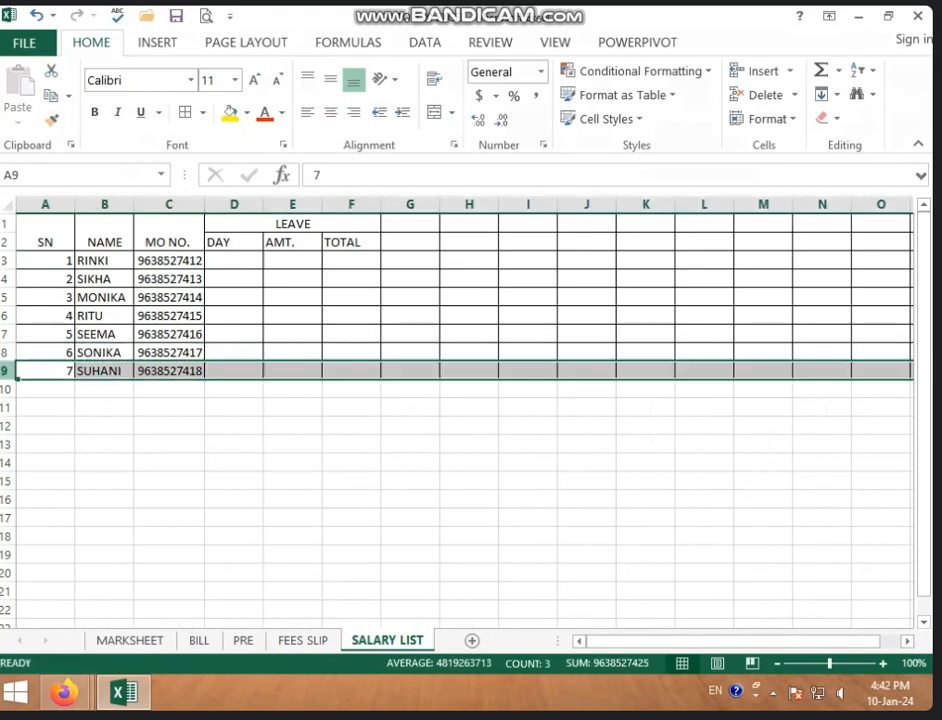
{"action": "left_click", "coordinate": [170, 420]}
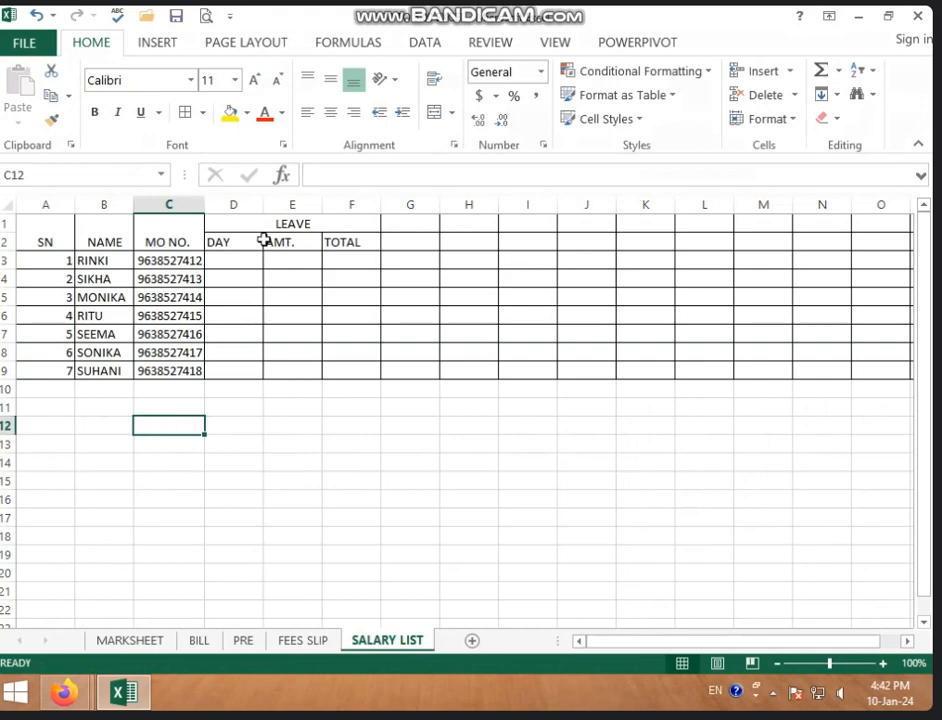
- Make the text of the entire worksheet bold and center it horizontally
{"action": "left_click", "coordinate": [5, 208]}
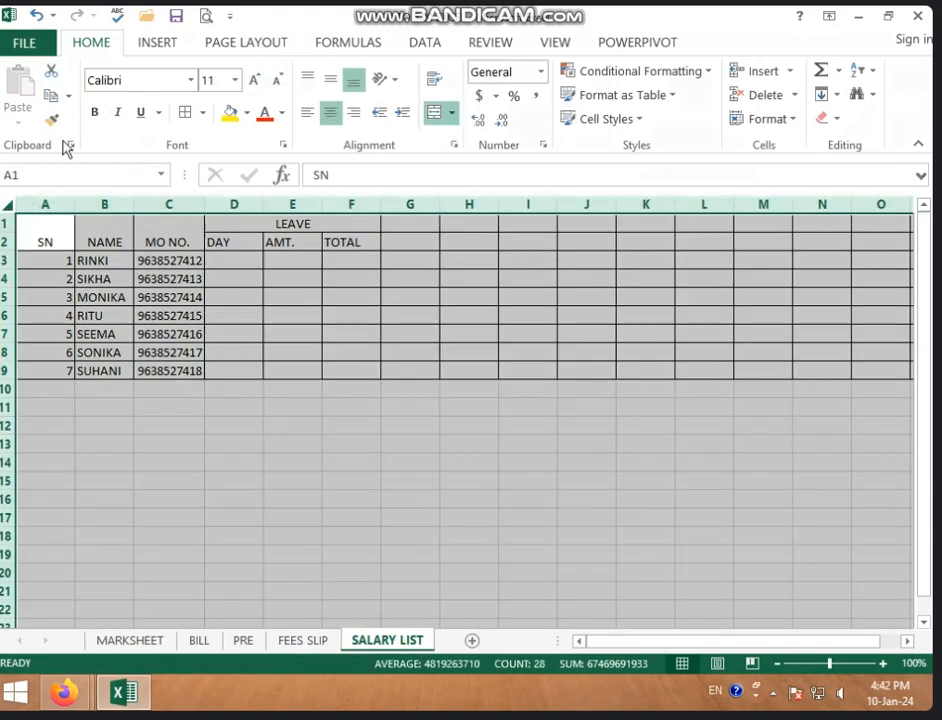
{"action": "left_click", "coordinate": [94, 112]}
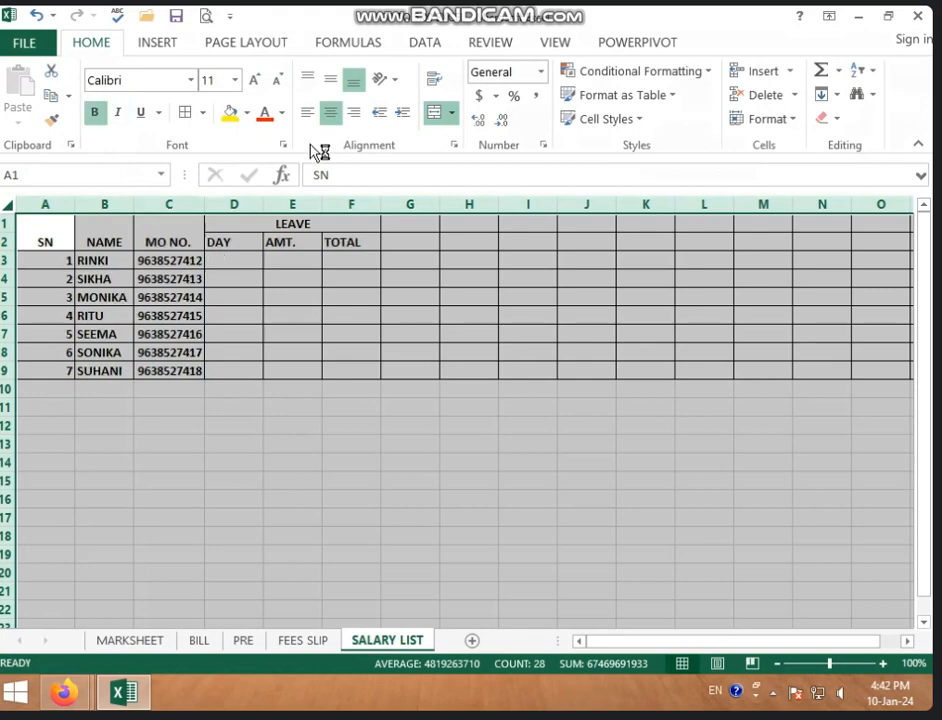
{"action": "left_click", "coordinate": [330, 112]}
{"action": "left_click", "coordinate": [330, 112]}
- Enter the leave days 2, 1, 0, 1, 2, 2 and 2 under DAY in D3 to D9
{"action": "left_click", "coordinate": [252, 256]}
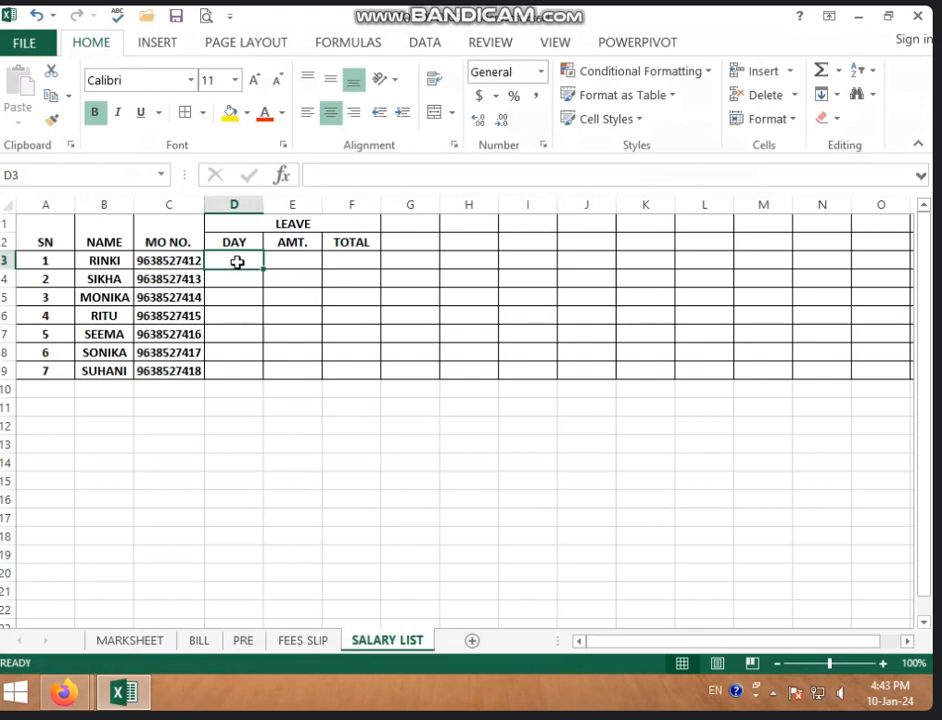
{"action": "type", "text": "2"}
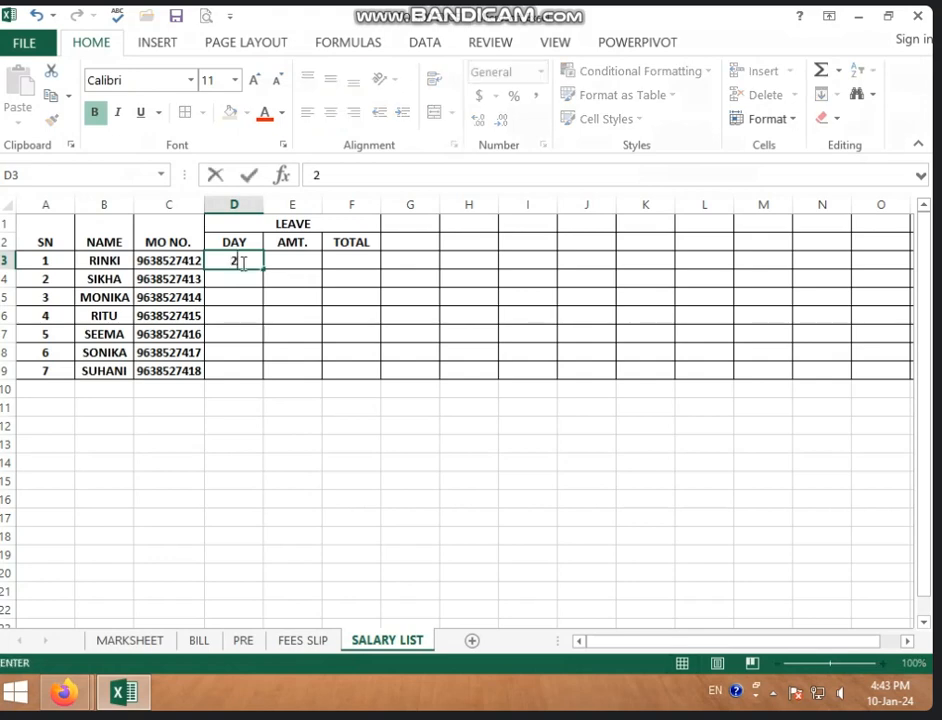
{"action": "key", "text": "Return"}
{"action": "type", "text": "1"}
{"action": "key", "text": "Return"}
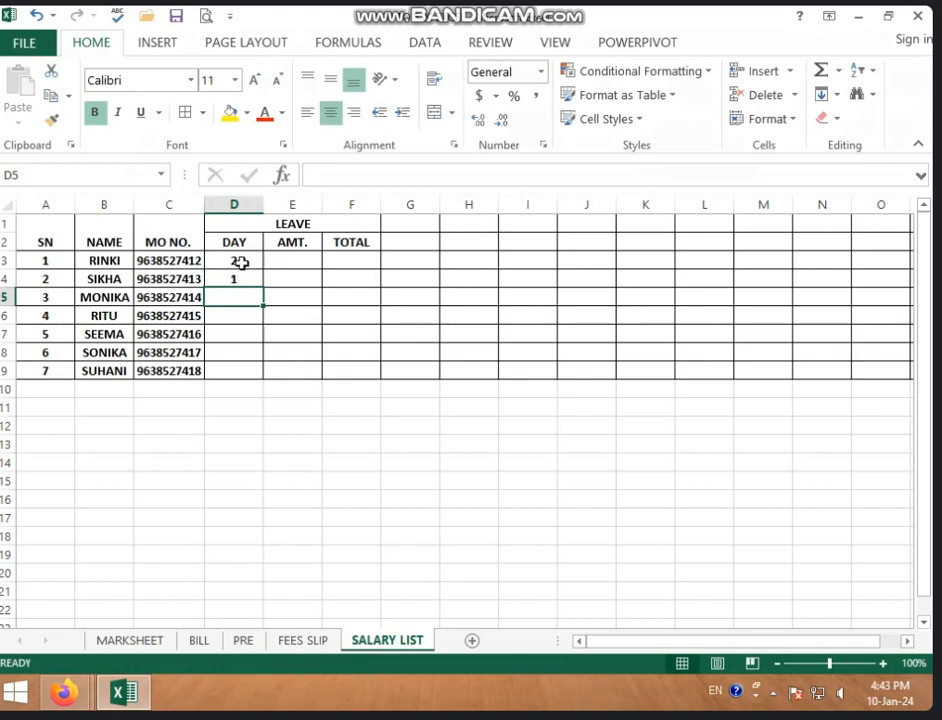
{"action": "type", "text": "0"}
{"action": "key", "text": "Return"}
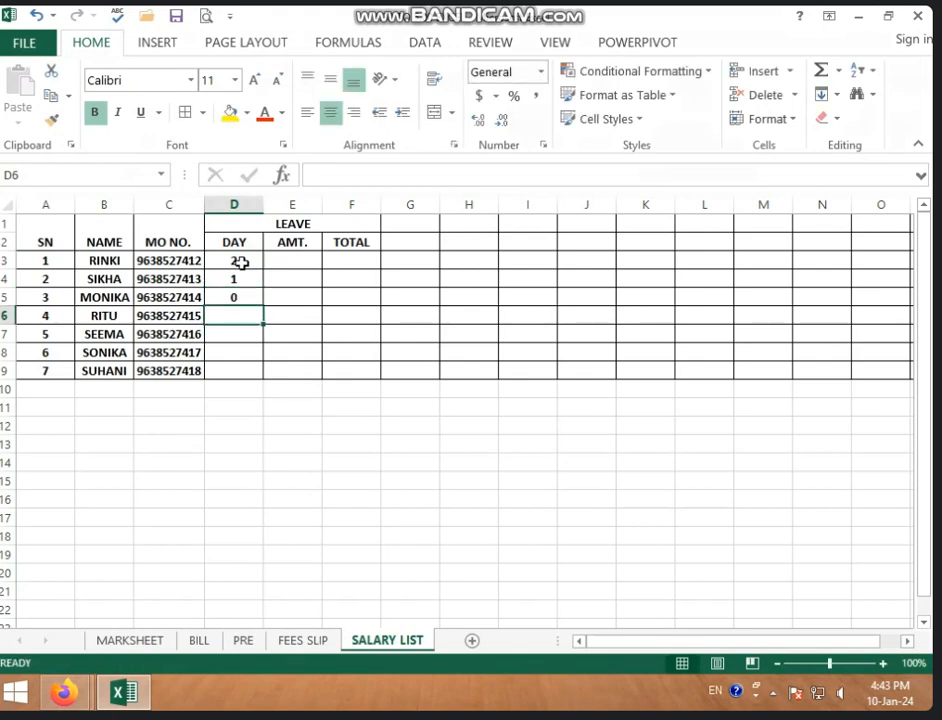
{"action": "type", "text": "1"}
{"action": "key", "text": "Return"}
{"action": "type", "text": "2"}
{"action": "key", "text": "Return"}
{"action": "type", "text": "2"}
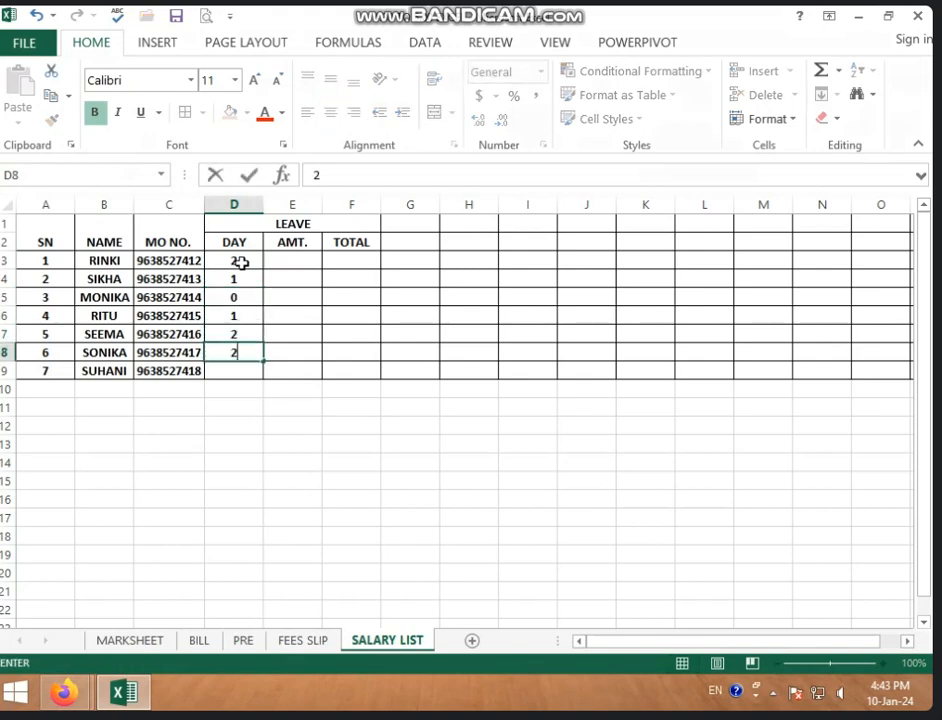
{"action": "key", "text": "Return"}
{"action": "type", "text": "2"}
{"action": "key", "text": "Return"}
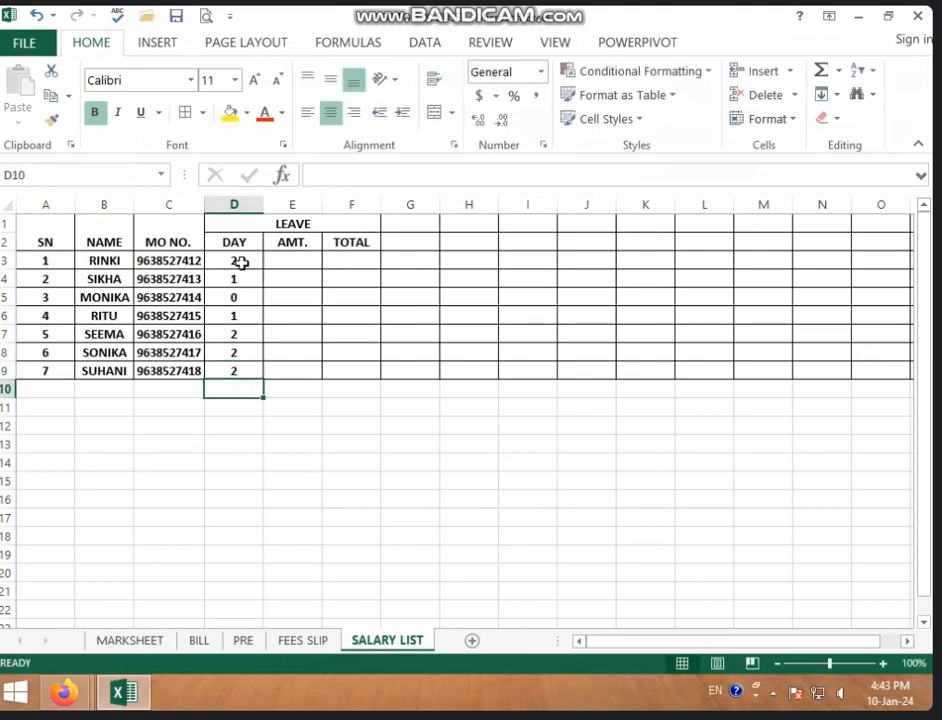
{"action": "left_click", "coordinate": [303, 279]}
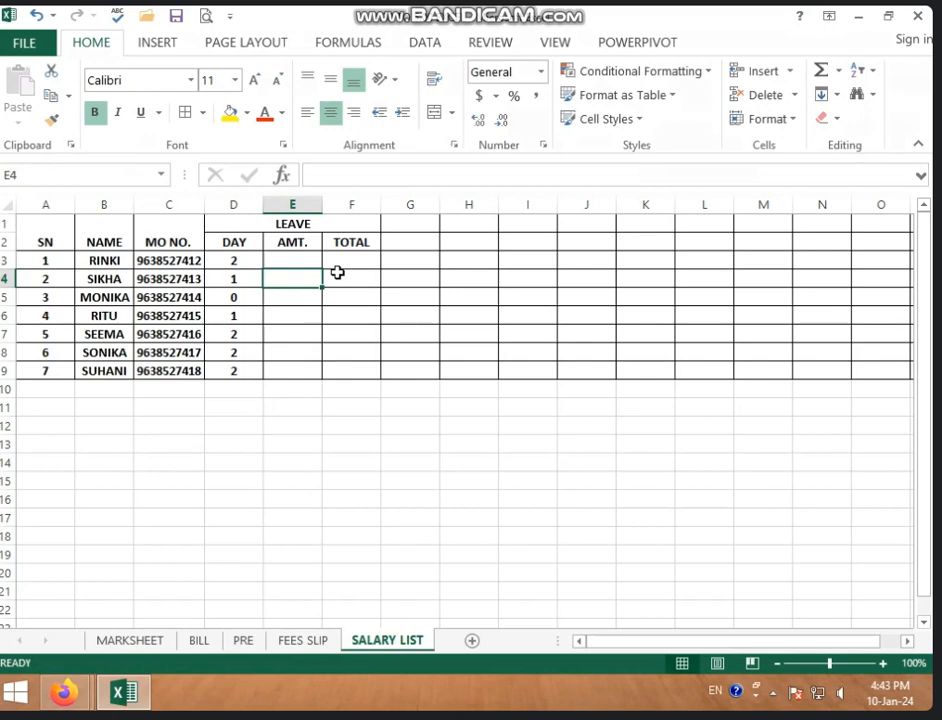
{"action": "left_click", "coordinate": [312, 260]}
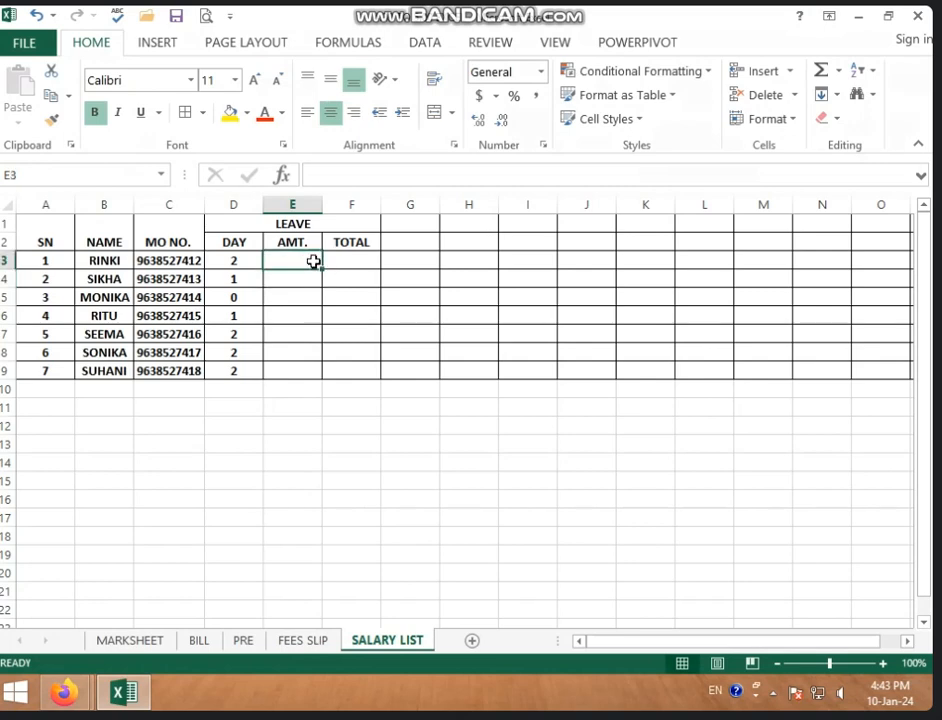
{"action": "left_click", "coordinate": [370, 260]}
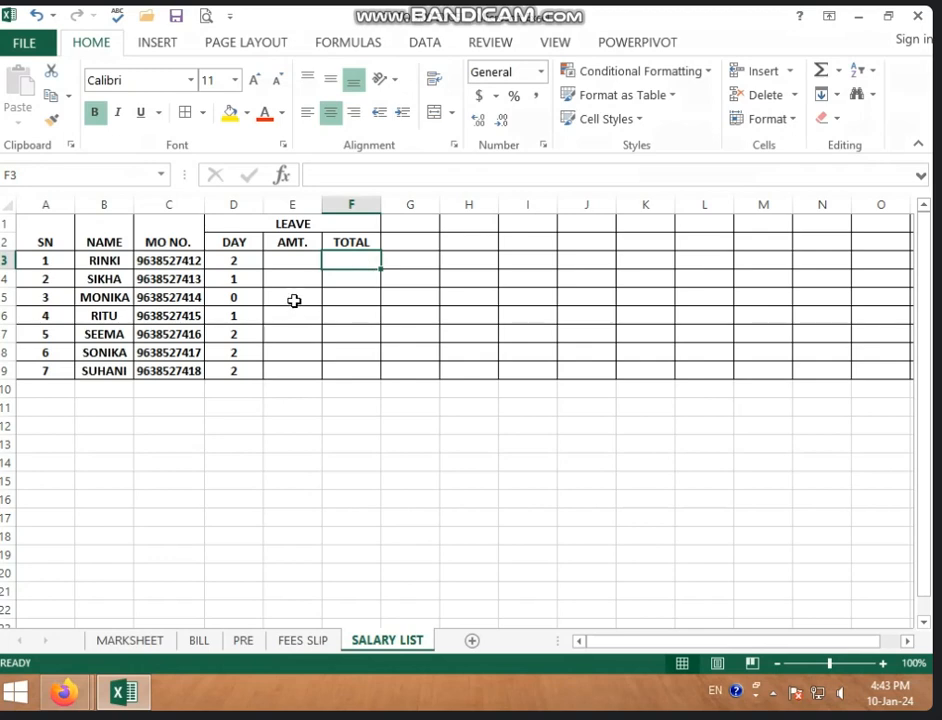
- Insert a blank column before the DAY column and merge its header cells D1 and D2
{"action": "right_click", "coordinate": [233, 205]}
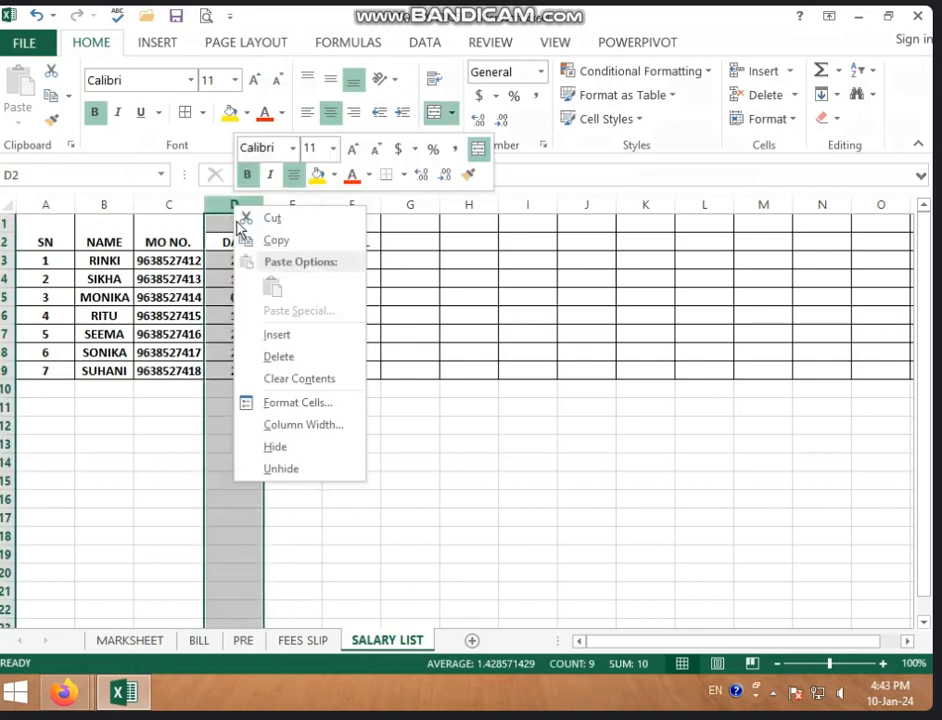
{"action": "left_click", "coordinate": [276, 334]}
{"action": "left_click", "coordinate": [252, 316]}
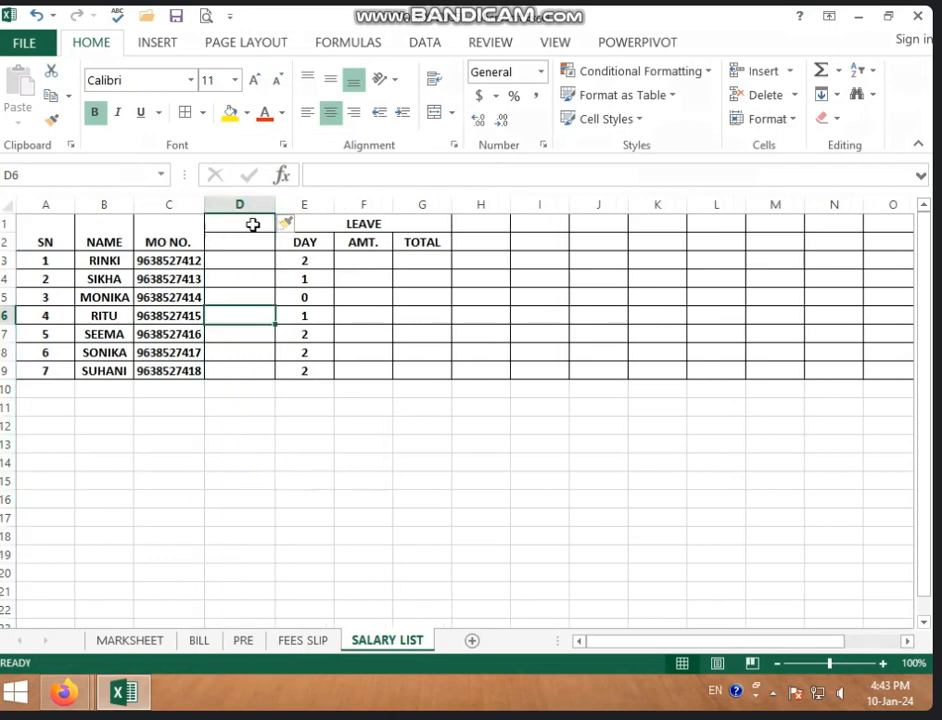
{"action": "left_click_drag", "start_coordinate": [252, 224], "coordinate": [254, 248]}
{"action": "left_click", "coordinate": [433, 112]}
{"action": "left_click", "coordinate": [304, 279]}
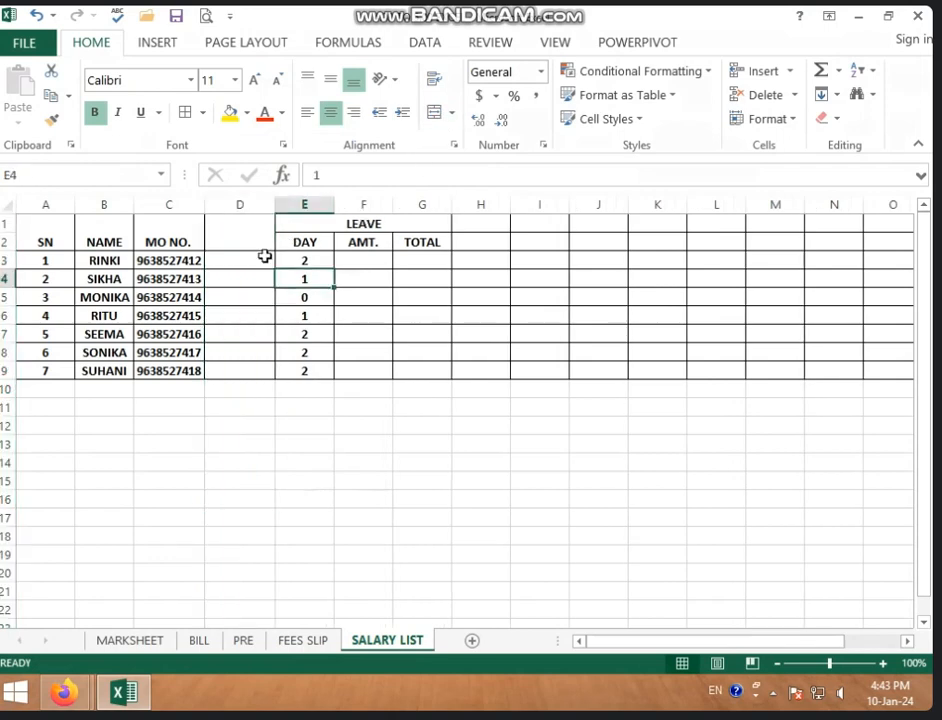
- Enter the heading PER MONTH BASIC SALRY in the merged header cell D1
{"action": "left_click", "coordinate": [252, 234]}
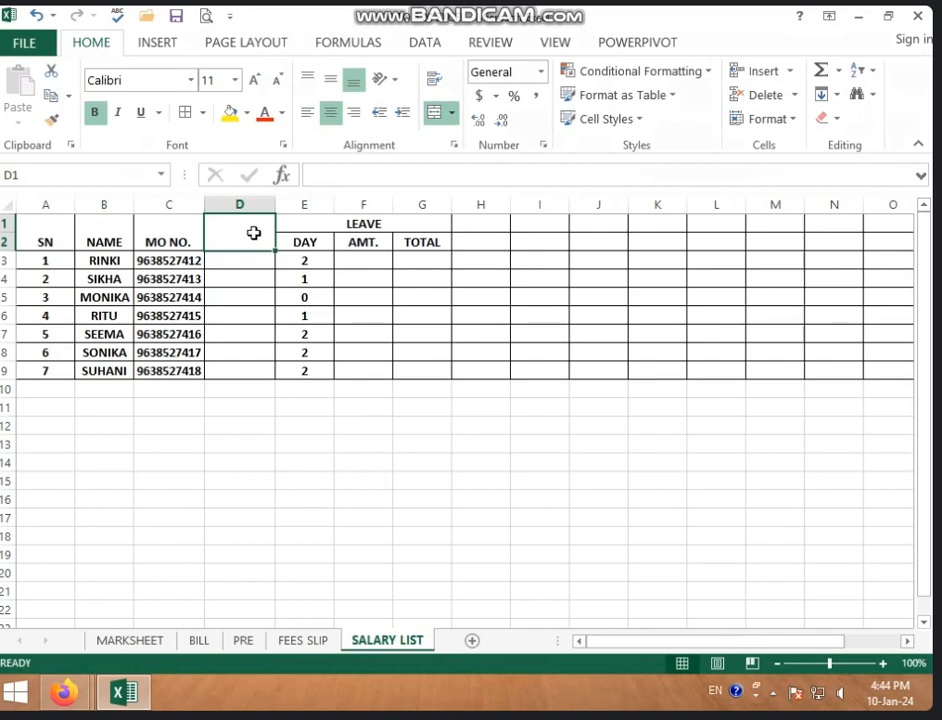
{"action": "type", "text": "PER MON"}
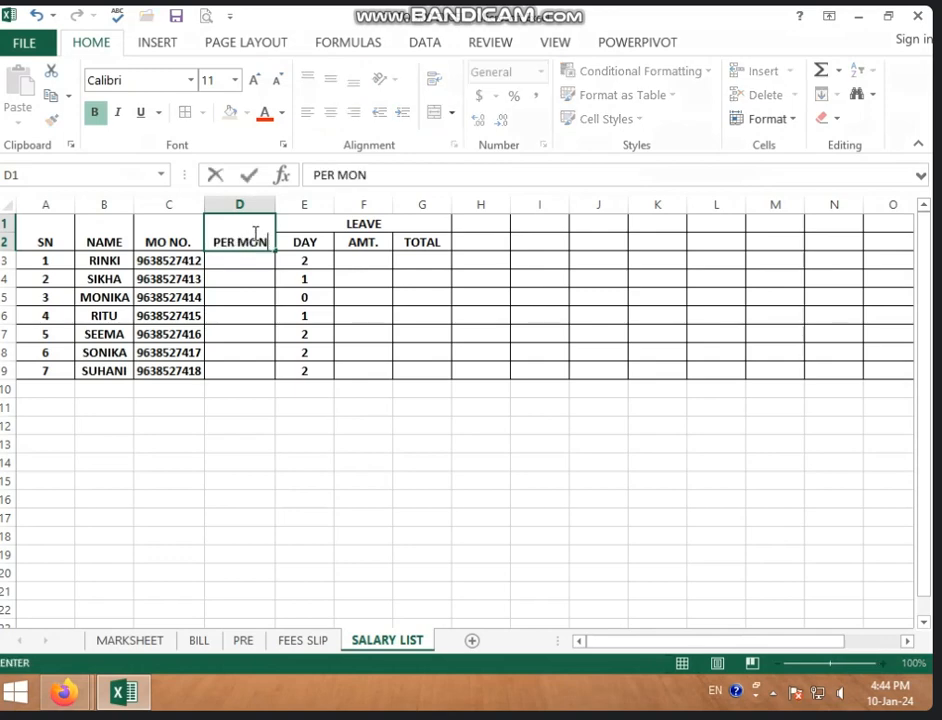
{"action": "type", "text": "TH BAS"}
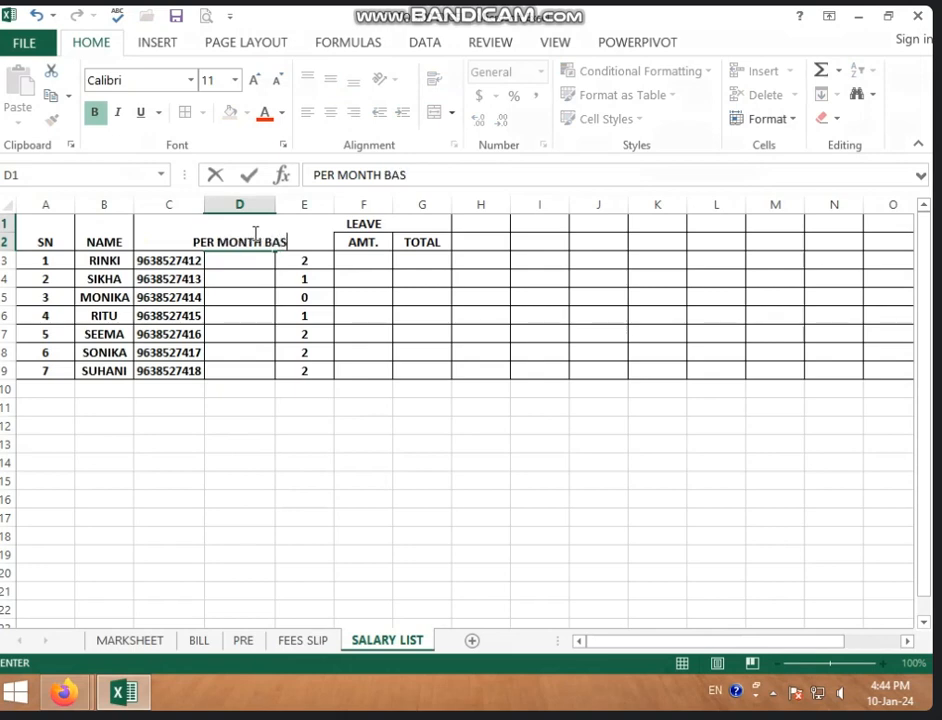
{"action": "type", "text": "IC SSLA"}
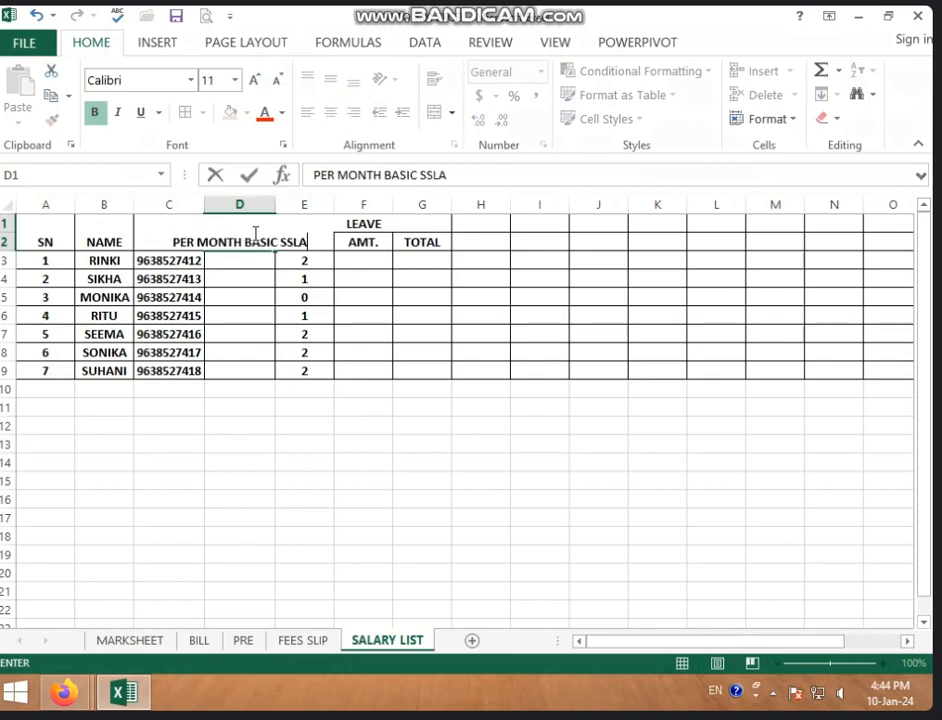
{"action": "key", "text": "BackSpace"}
{"action": "key", "text": "BackSpace"}
{"action": "key", "text": "BackSpace"}
{"action": "type", "text": "ALRY"}
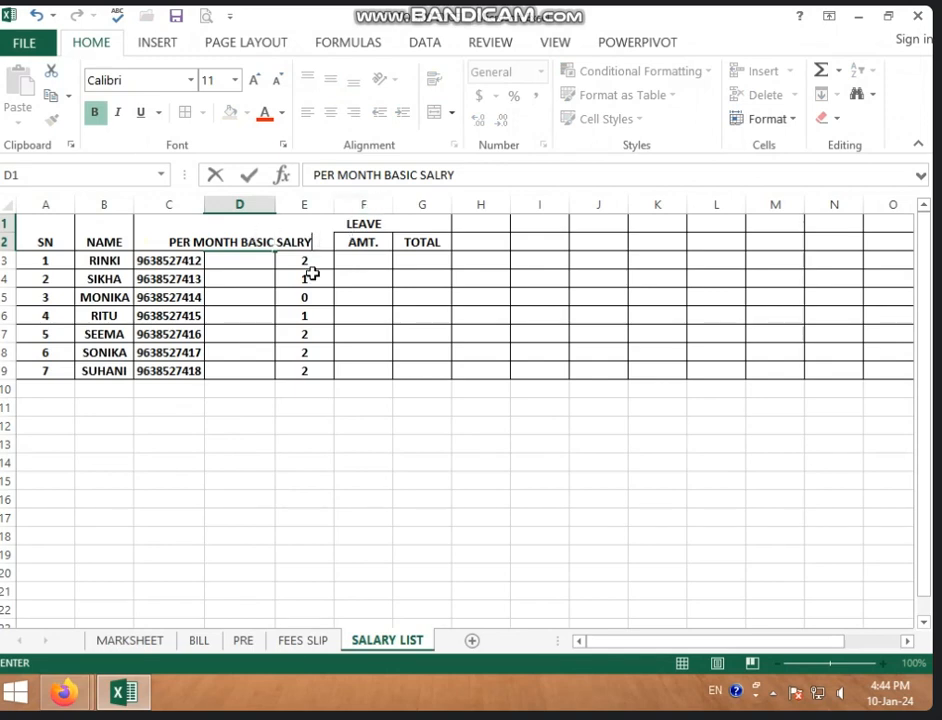
{"action": "left_click", "coordinate": [304, 312]}
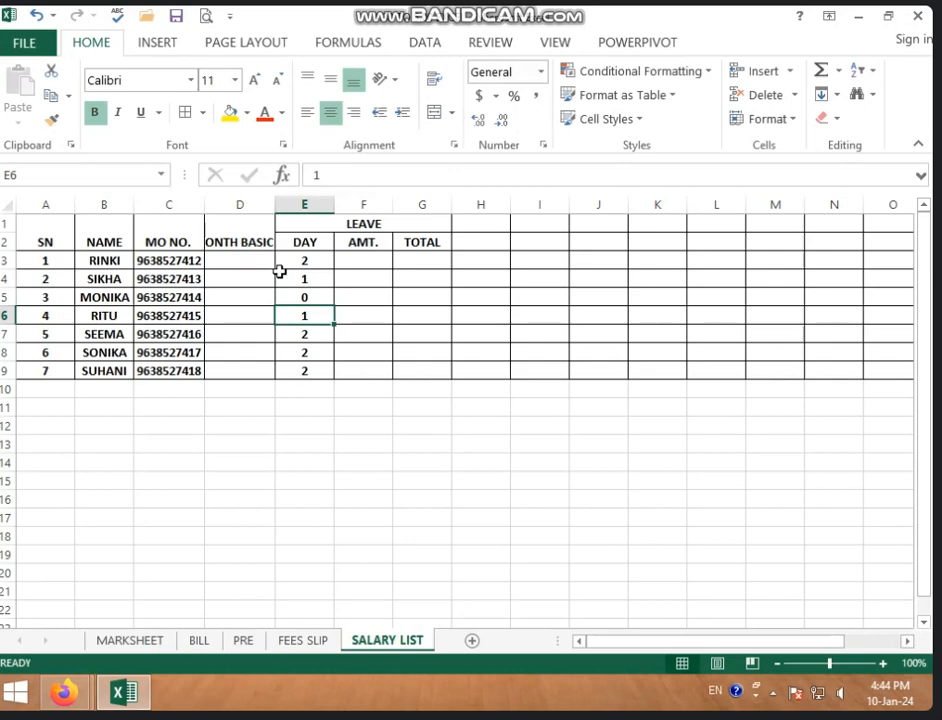
- Wrap the text of the heading in D1 and widen column D so the heading fits on two lines
{"action": "left_click", "coordinate": [221, 242]}
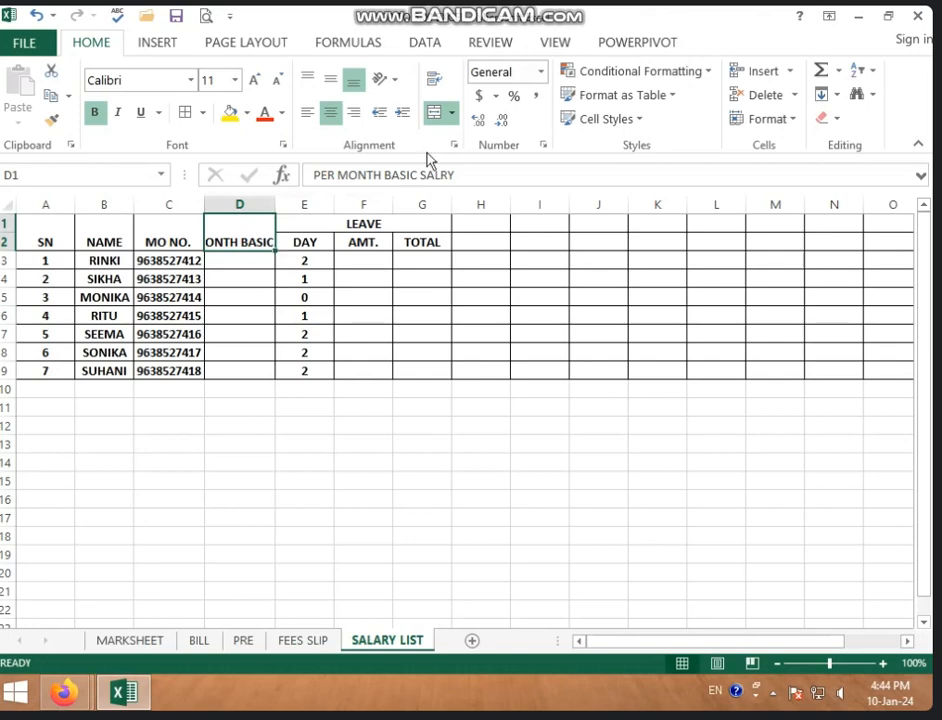
{"action": "left_click", "coordinate": [435, 86]}
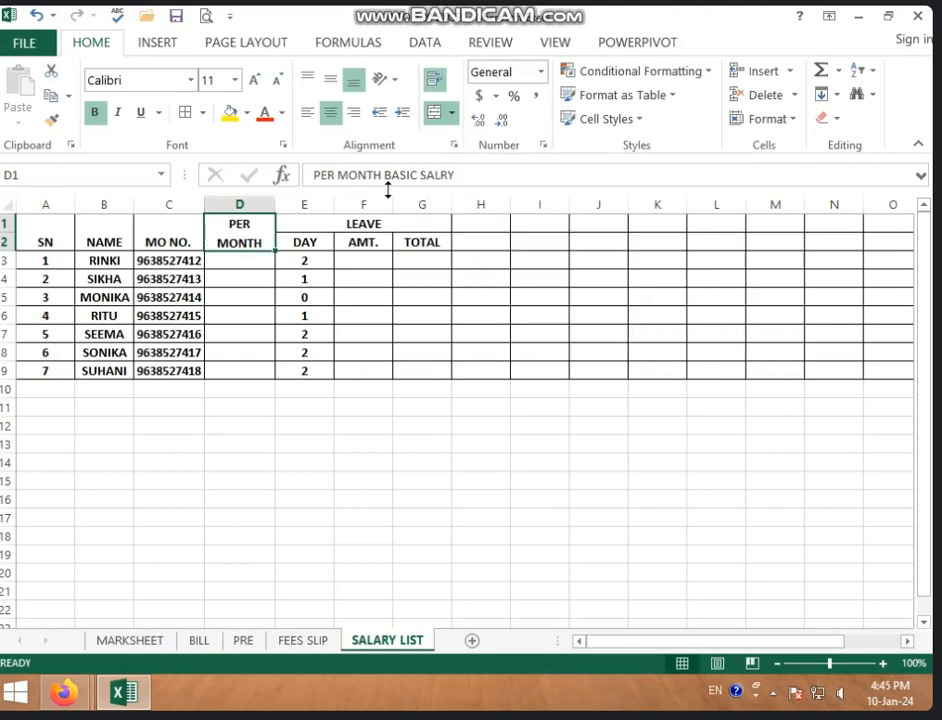
{"action": "left_click", "coordinate": [224, 299]}
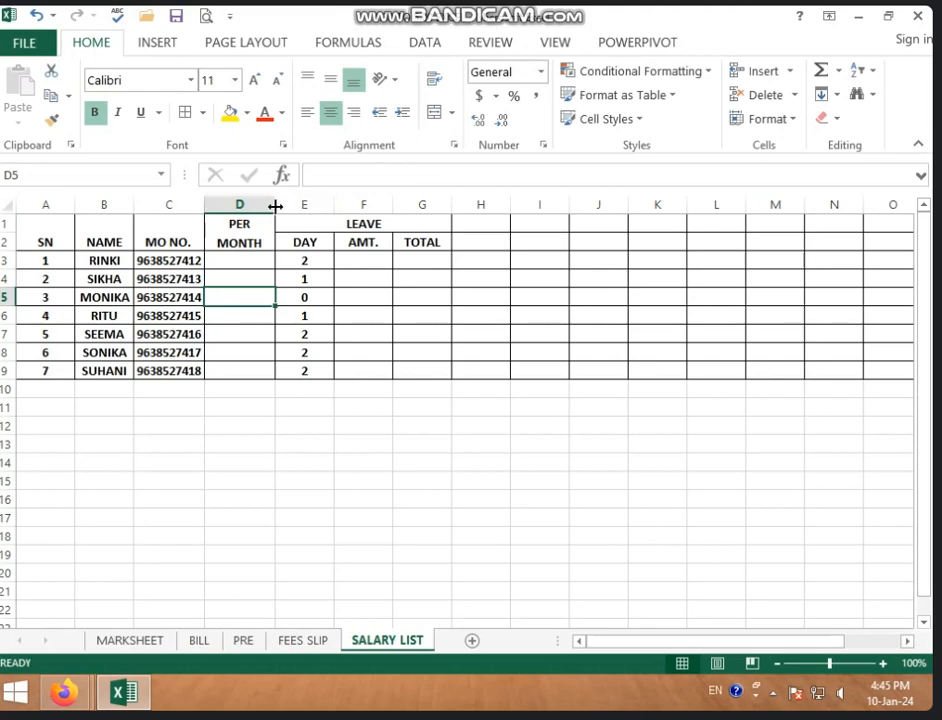
{"action": "mouse_move", "coordinate": [275, 206]}
{"action": "left_mouse_down"}
{"action": "mouse_move", "coordinate": [302, 216]}
{"action": "mouse_move", "coordinate": [289, 214]}
{"action": "left_mouse_up"}
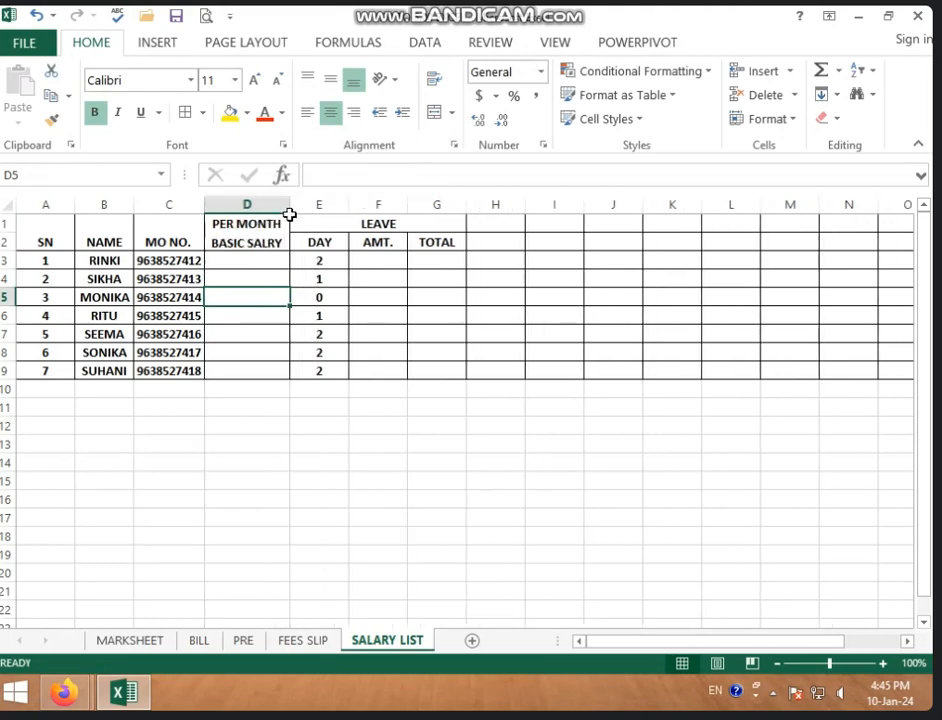
{"action": "left_click", "coordinate": [285, 275]}
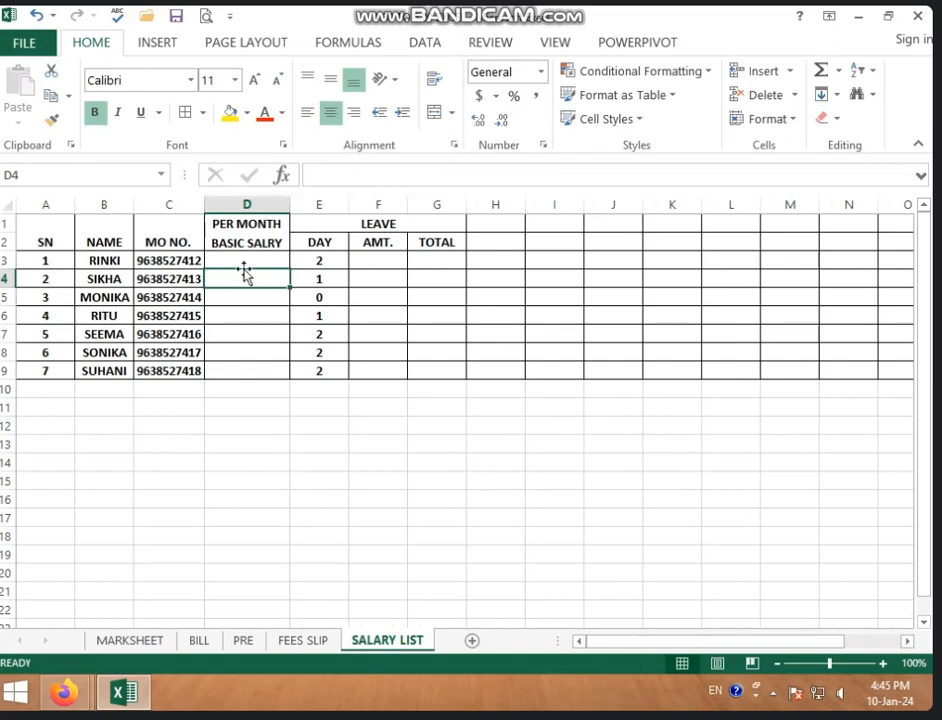
- Enter the basic salaries 6000, 8500, 9500, 7500, 6000, 5000 and 8500 in D3 to D9
{"action": "left_click", "coordinate": [247, 262]}
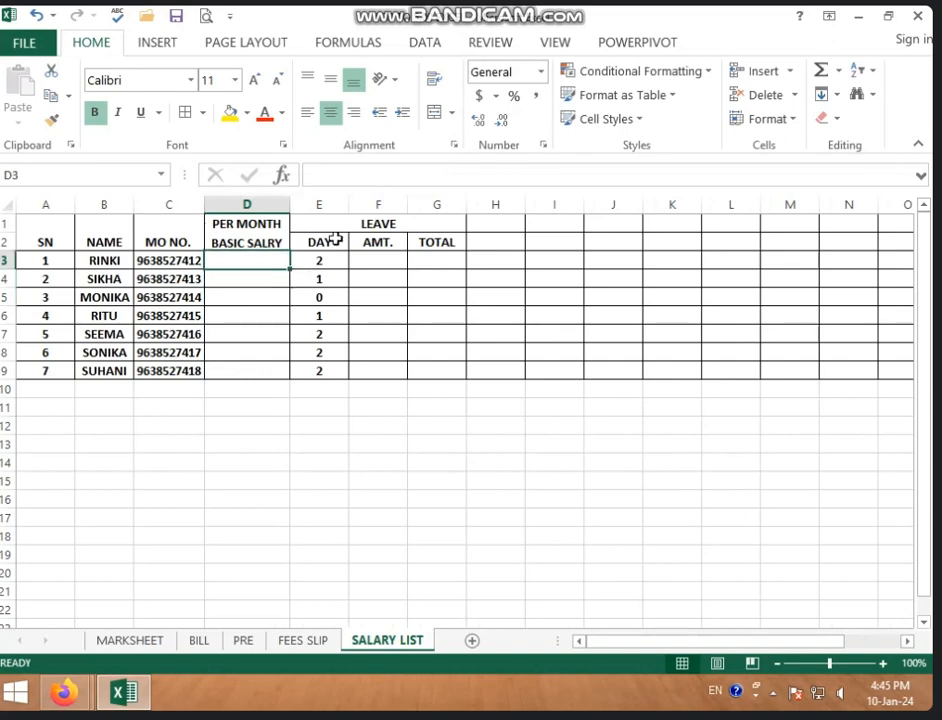
{"action": "type", "text": "6000"}
{"action": "key", "text": "Return"}
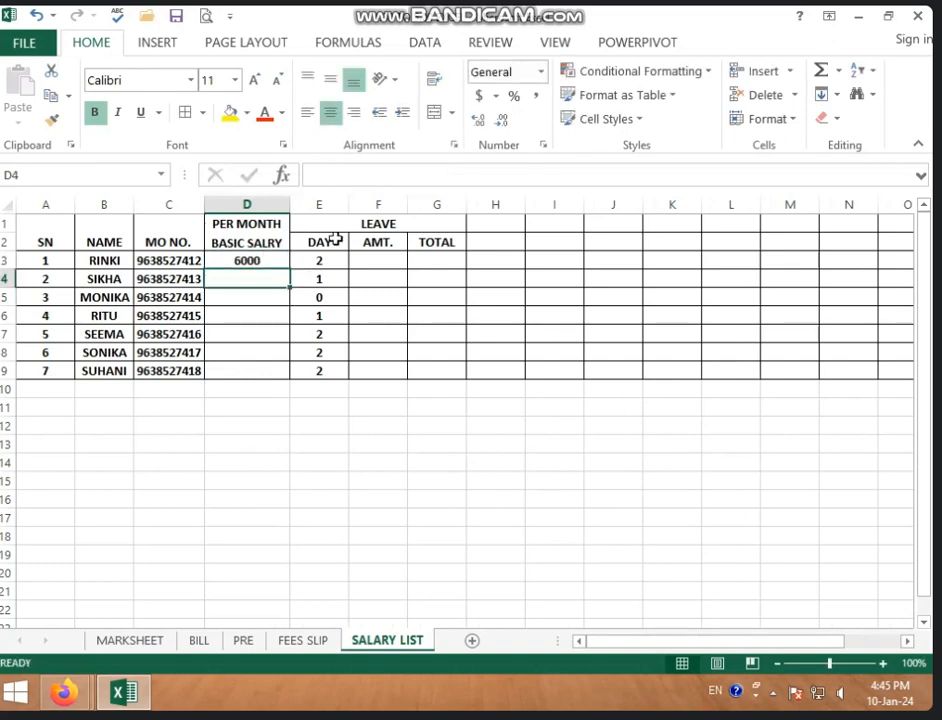
{"action": "type", "text": "8500"}
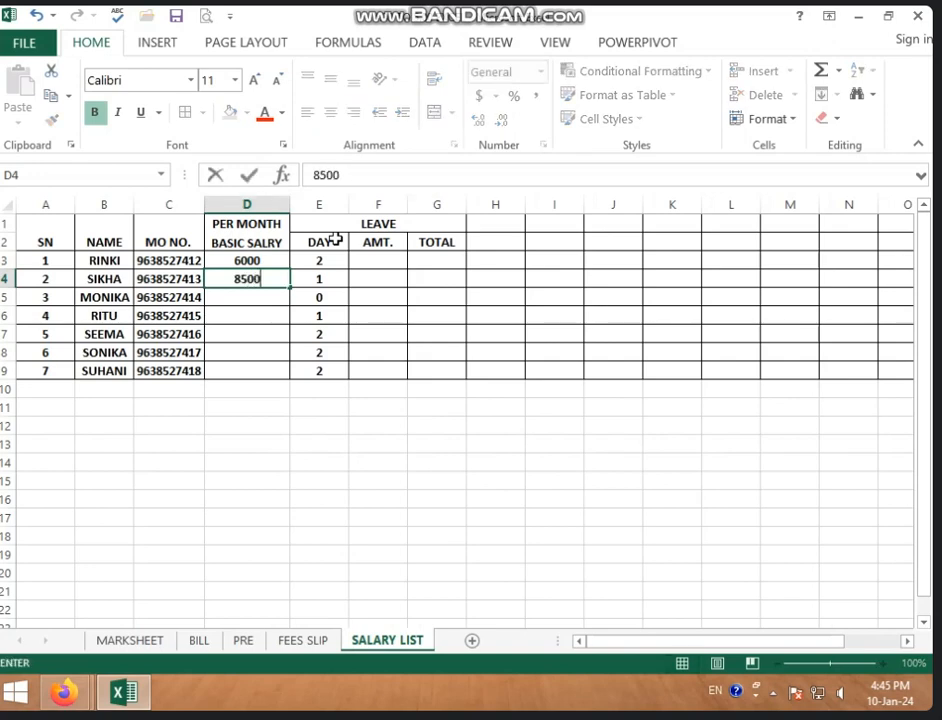
{"action": "key", "text": "Return"}
{"action": "type", "text": "9500"}
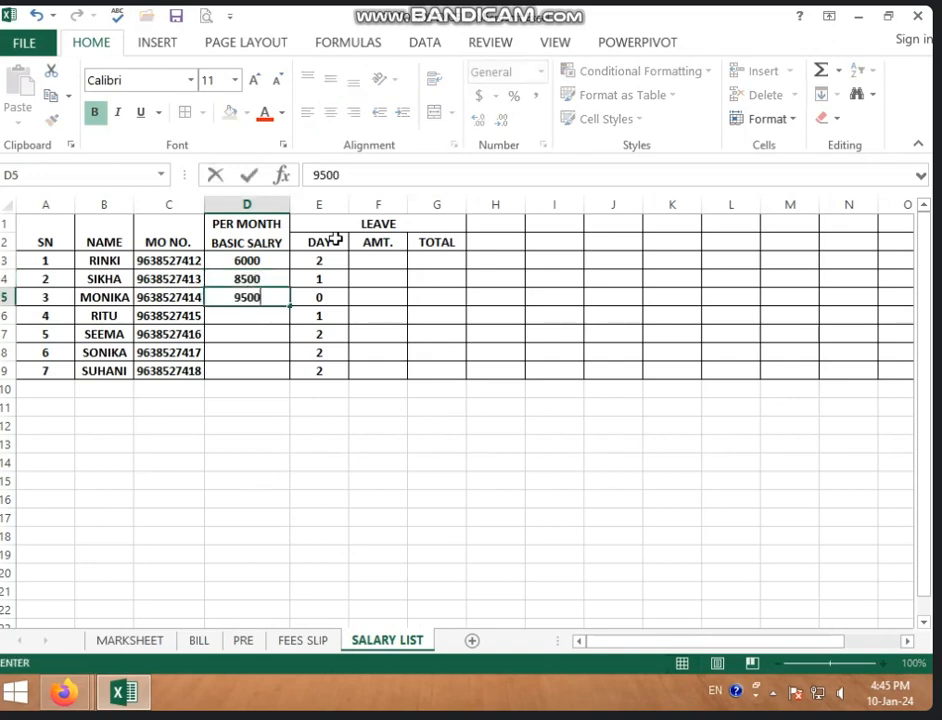
{"action": "key", "text": "Return"}
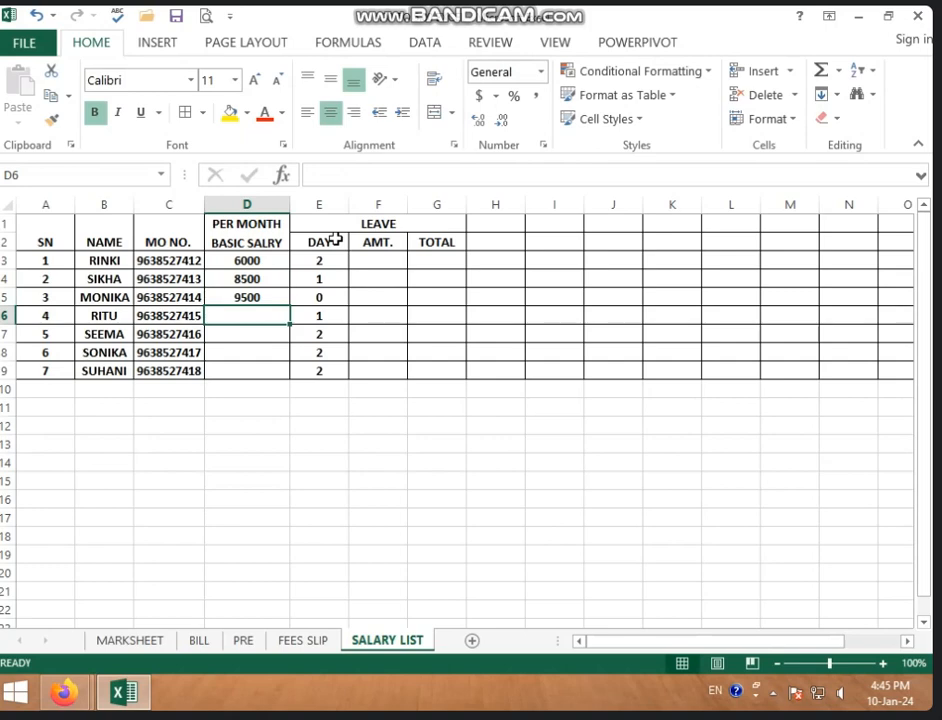
{"action": "type", "text": "7500"}
{"action": "key", "text": "Return"}
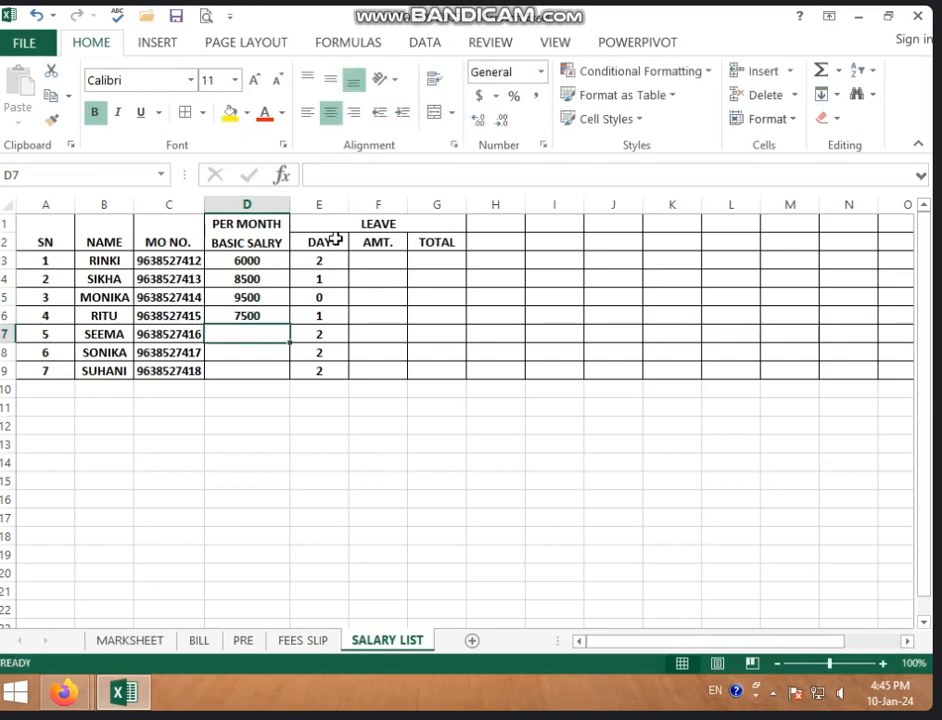
{"action": "type", "text": "6000"}
{"action": "key", "text": "Return"}
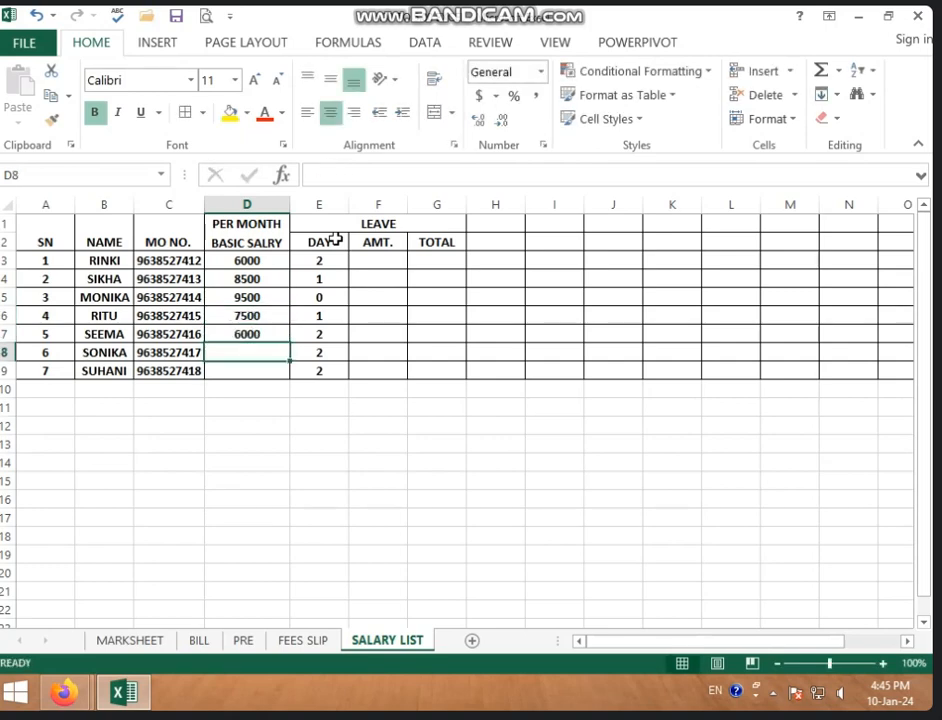
{"action": "type", "text": "5000"}
{"action": "key", "text": "Return"}
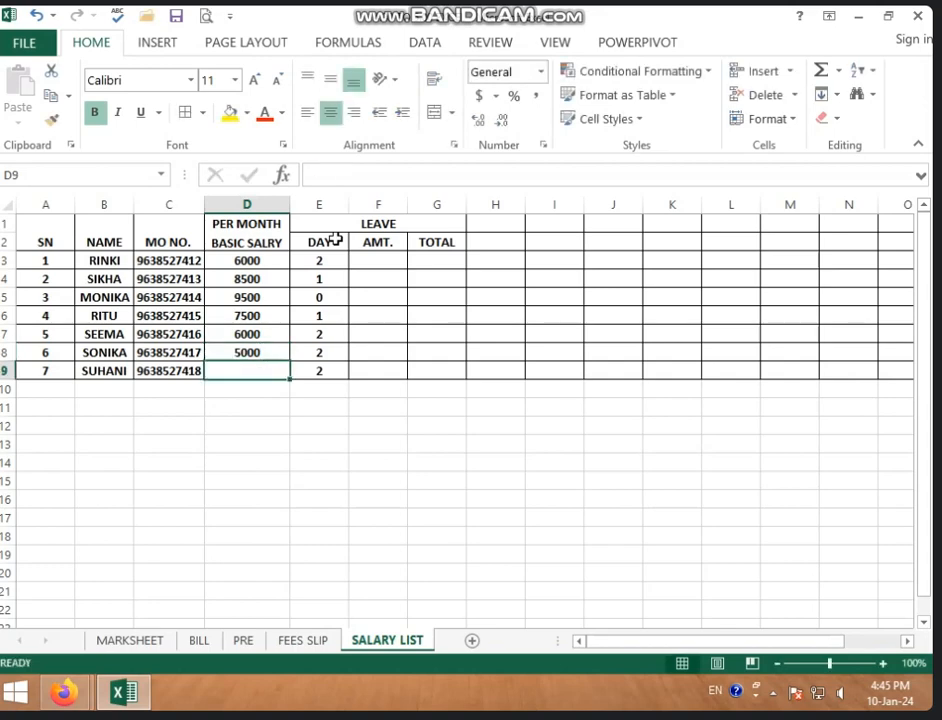
{"action": "type", "text": "8500"}
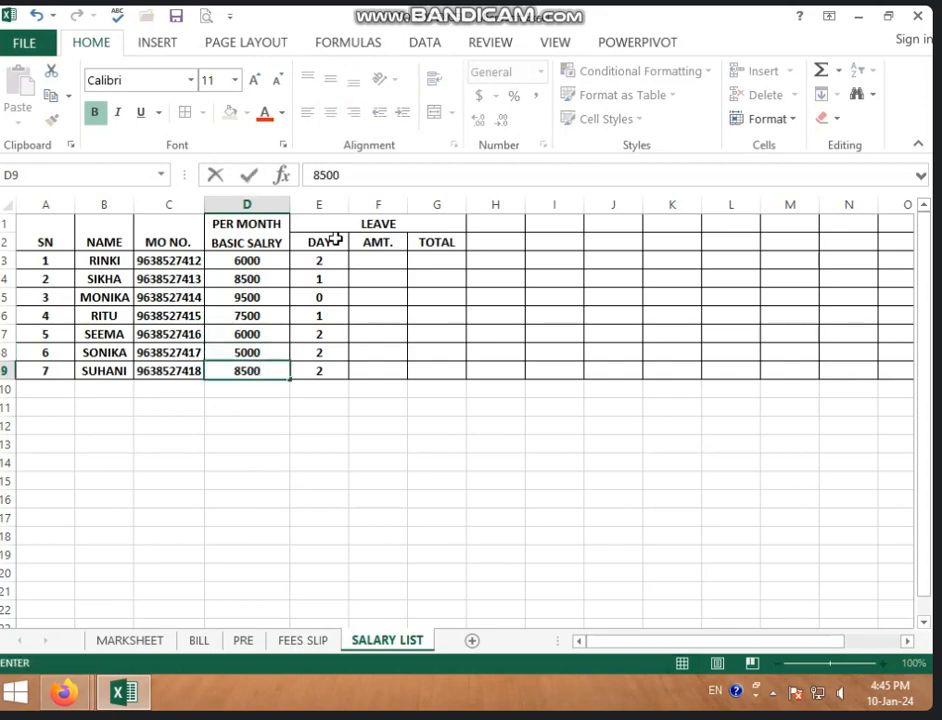
{"action": "left_click", "coordinate": [513, 280]}
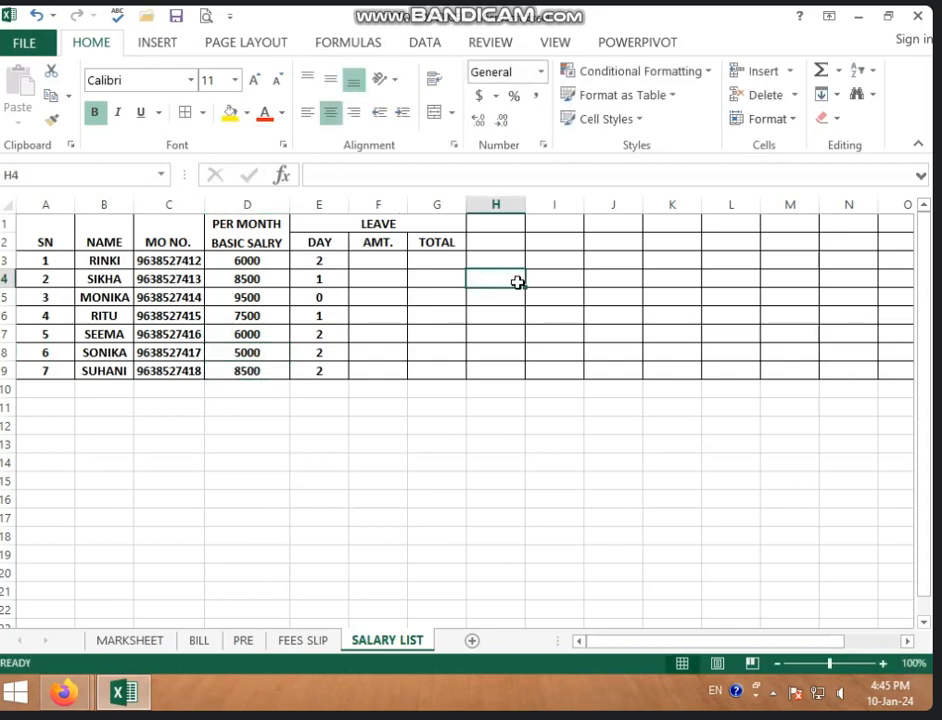
{"action": "scroll", "coordinate": [517, 282], "scroll_direction": "down", "scroll_amount": 3}
{"action": "scroll", "coordinate": [517, 282], "scroll_direction": "up", "scroll_amount": 3}
{"action": "left_click_drag", "start_coordinate": [332, 261], "coordinate": [336, 370]}
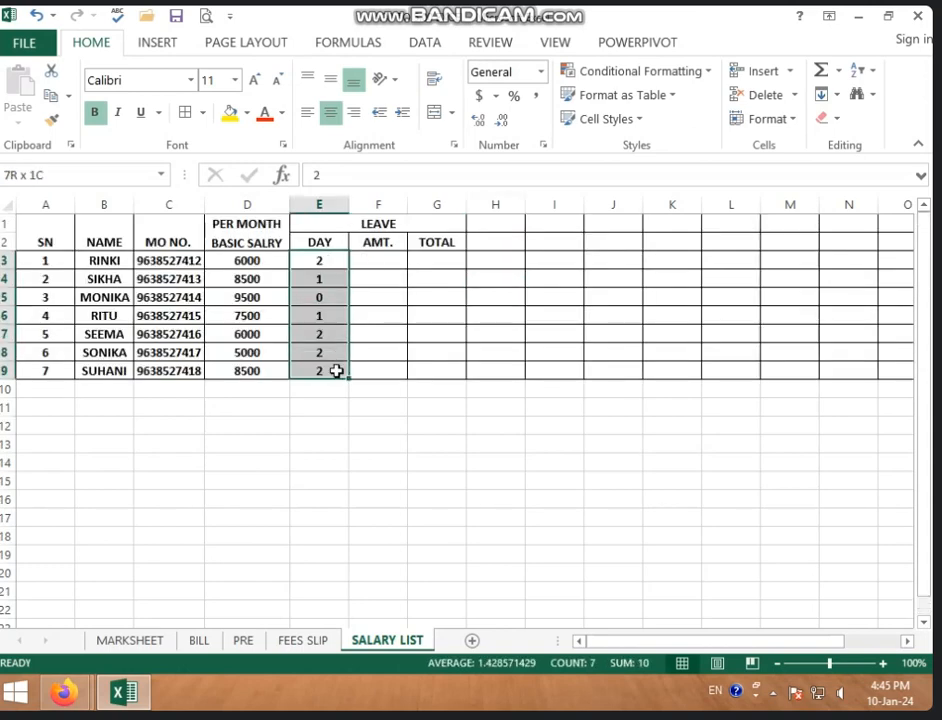
{"action": "left_click", "coordinate": [385, 266]}
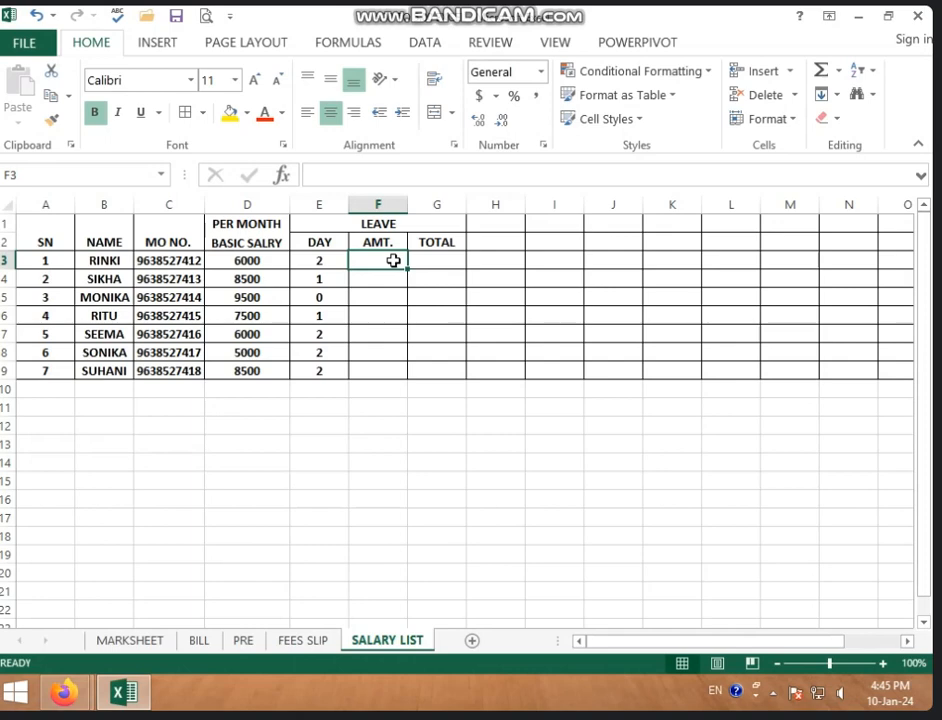
- Calculate the leave amount per day in F3 with =D3/30 and fill the formula down to F9
{"action": "type", "text": "="}
{"action": "left_click", "coordinate": [276, 261]}
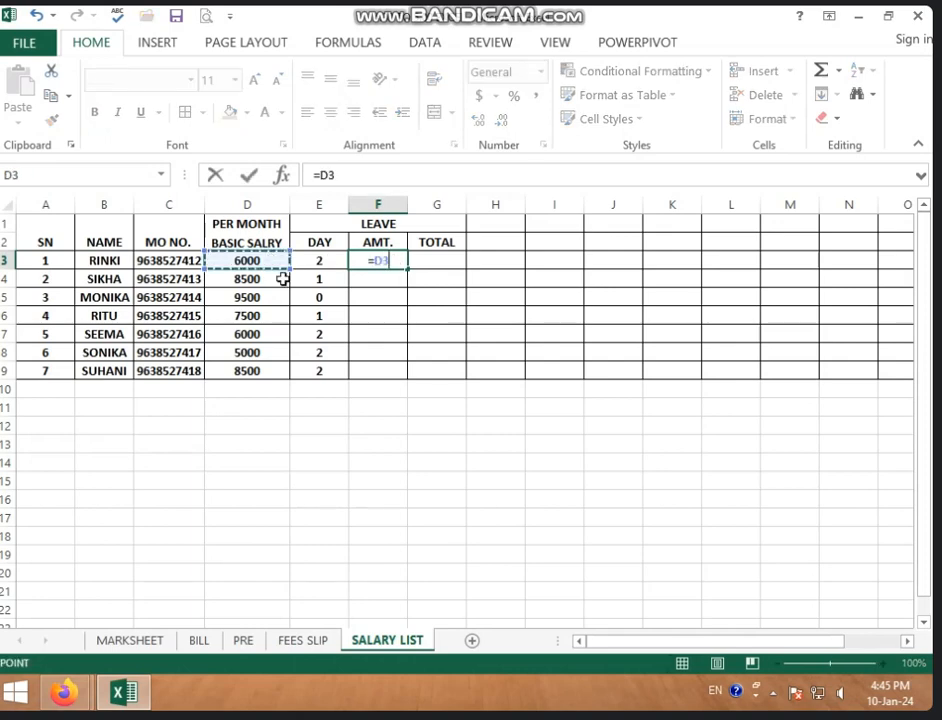
{"action": "type", "text": "/"}
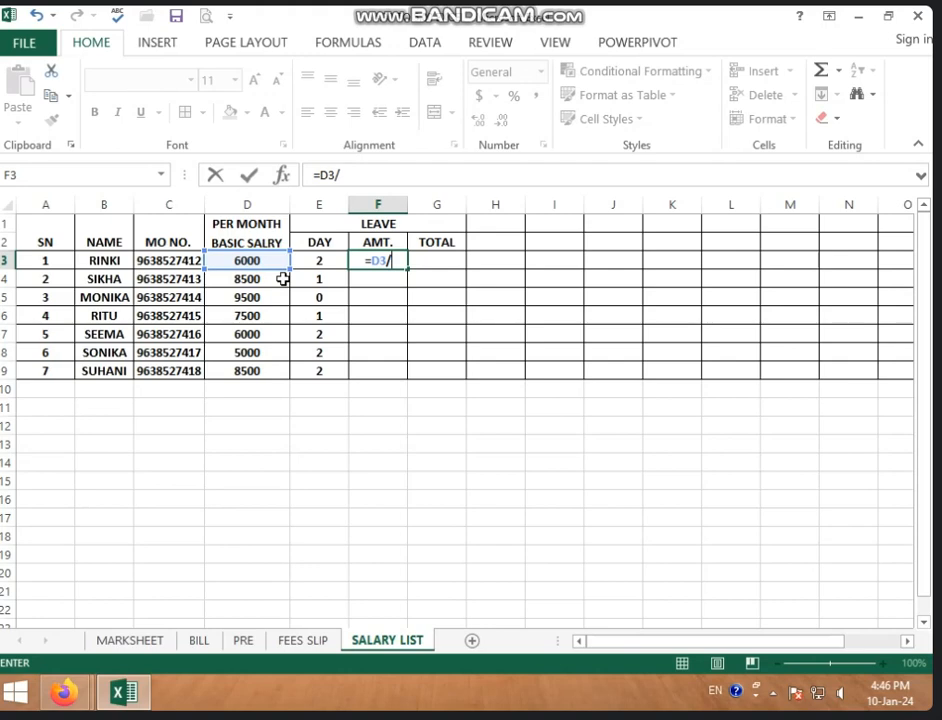
{"action": "type", "text": "30"}
{"action": "key", "text": "Return"}
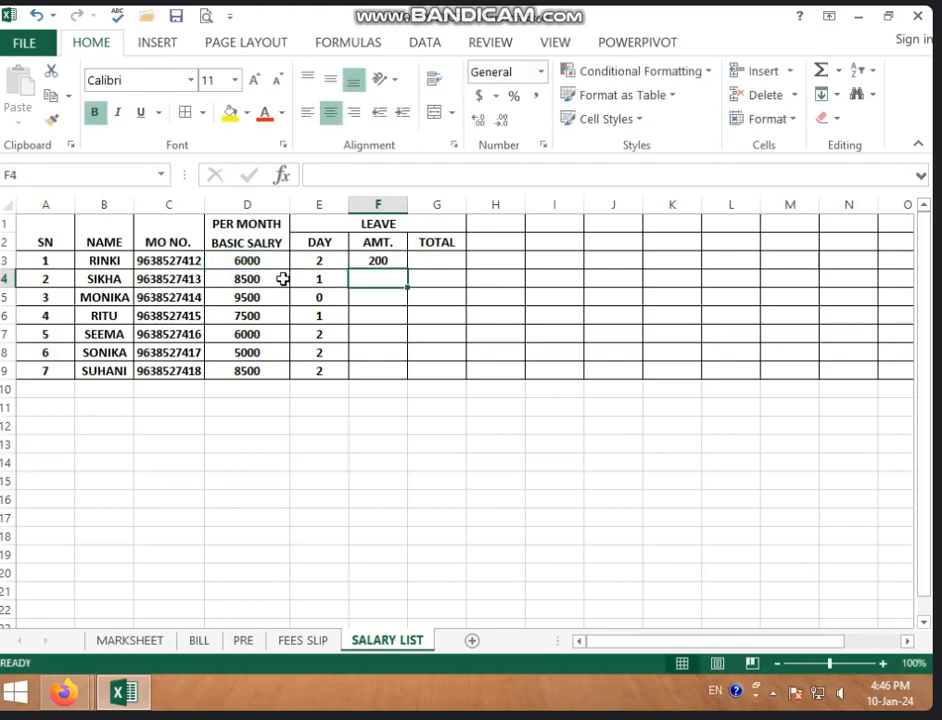
{"action": "left_click", "coordinate": [369, 258]}
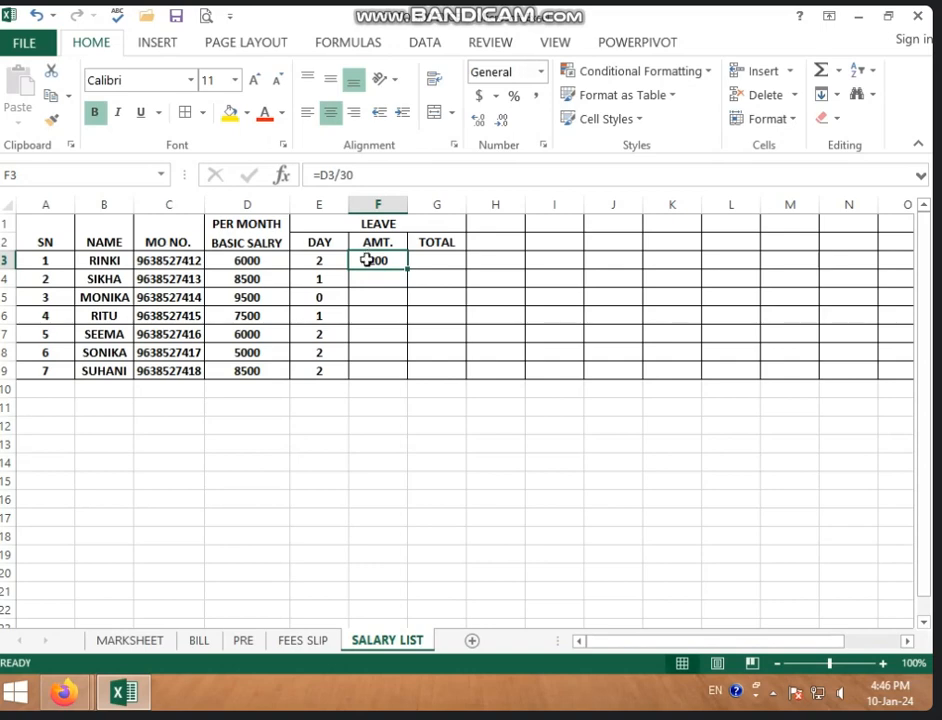
{"action": "left_click_drag", "start_coordinate": [408, 269], "coordinate": [416, 372]}
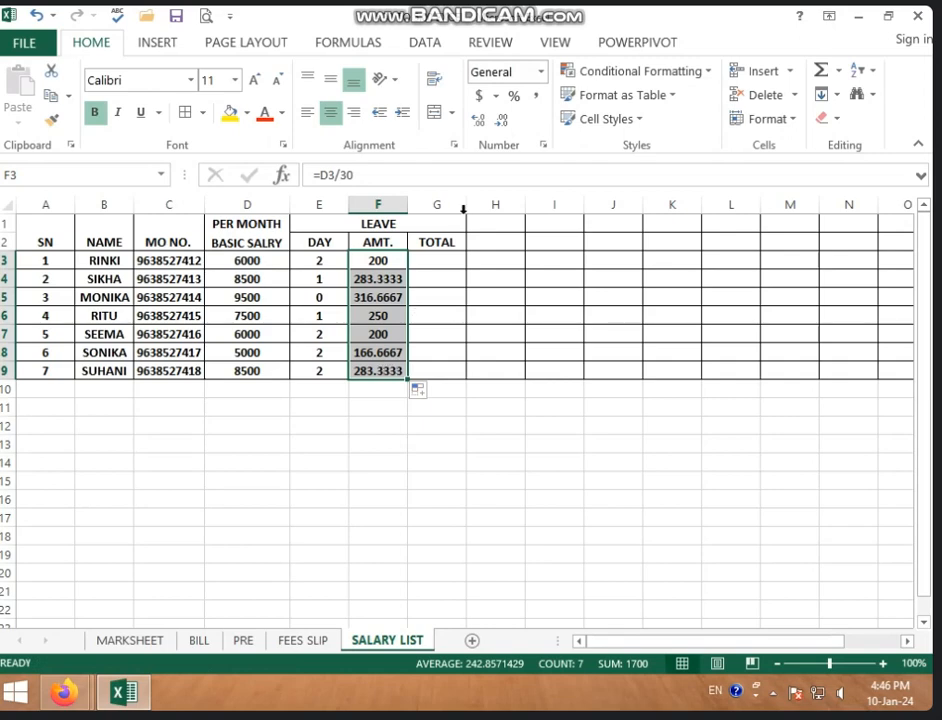
- Format the leave amounts in F3 to F9 to show no decimal places
{"action": "left_click", "coordinate": [504, 124]}
{"action": "left_click", "coordinate": [504, 124]}
{"action": "left_click", "coordinate": [504, 124]}
{"action": "left_click", "coordinate": [504, 124]}
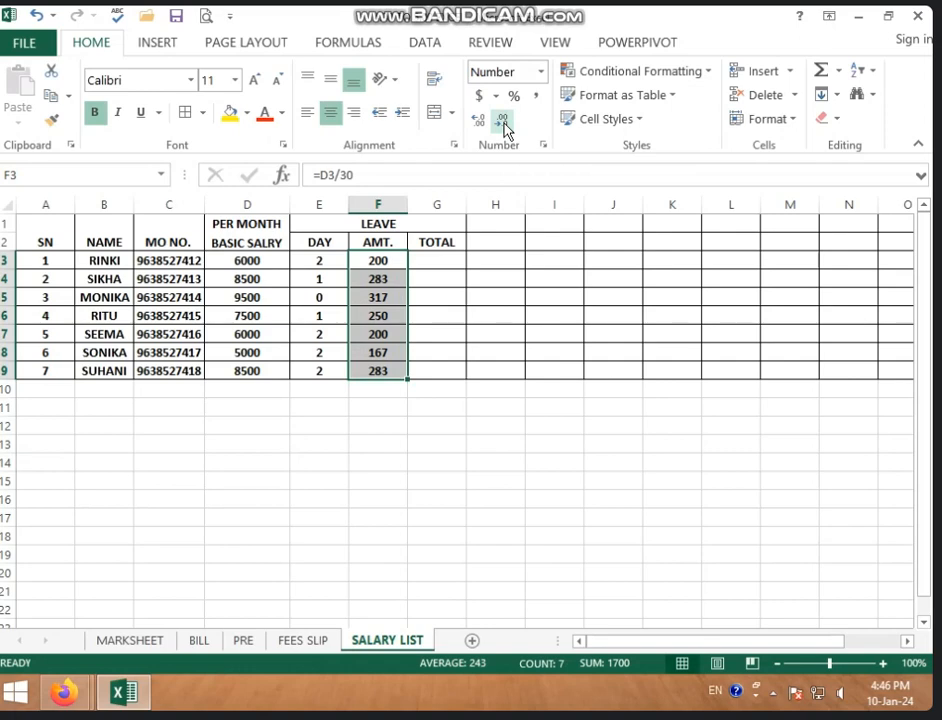
{"action": "left_click", "coordinate": [490, 204]}
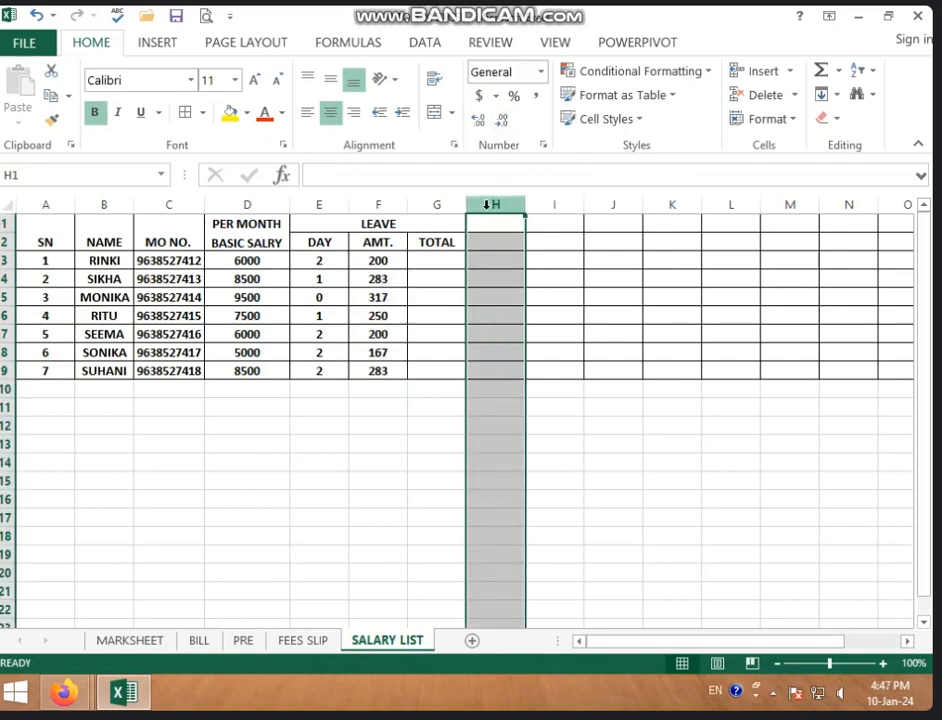
{"action": "left_click", "coordinate": [386, 260]}
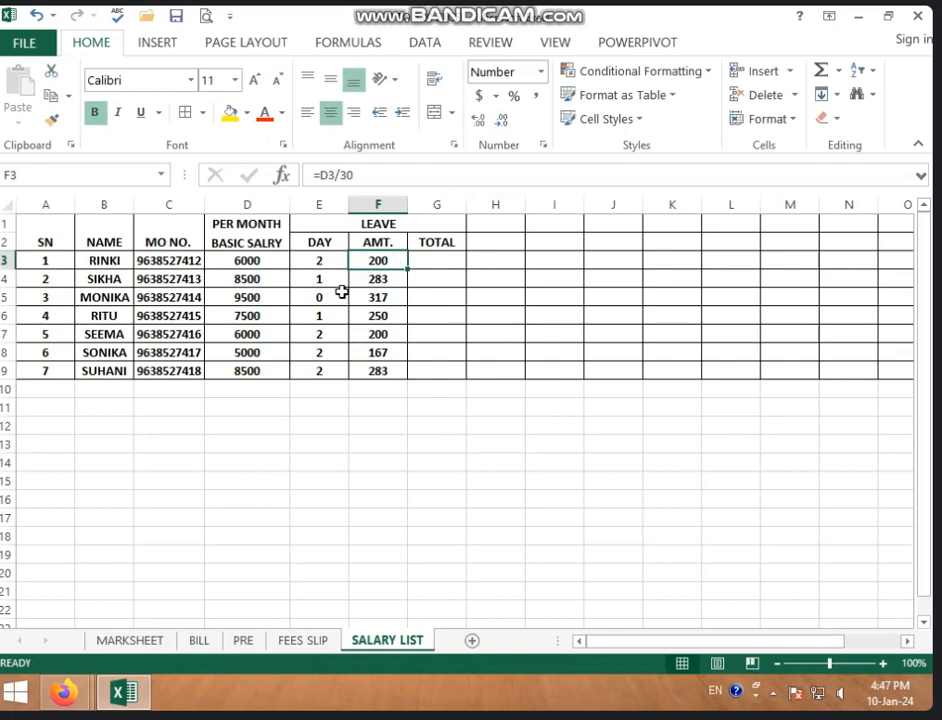
- Calculate the leave total in G3 with =E3*F3 and fill the formula down to G9
{"action": "left_click", "coordinate": [446, 260]}
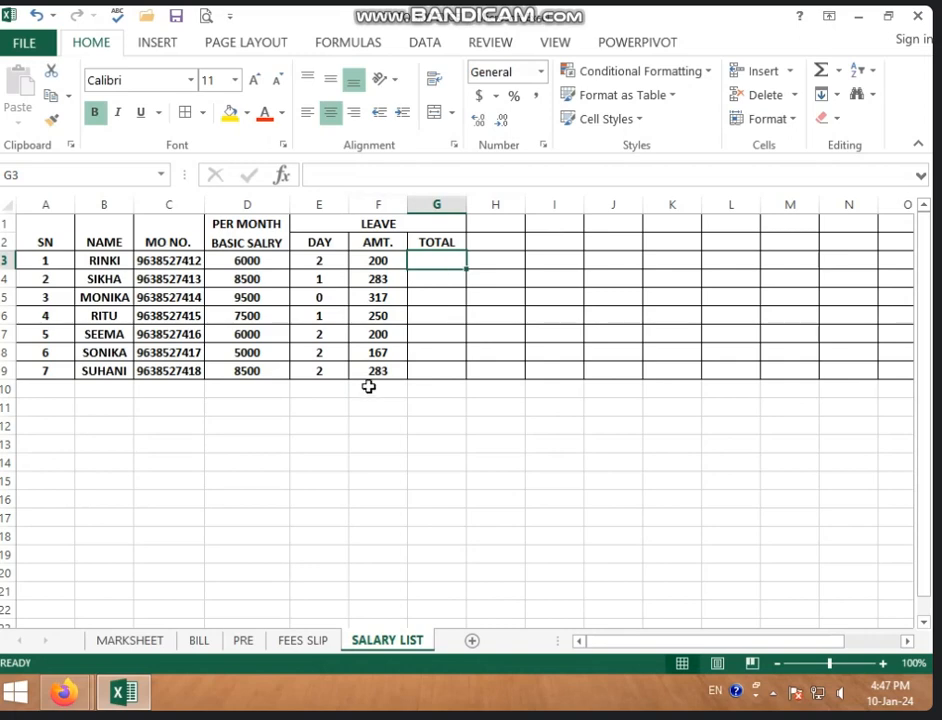
{"action": "type", "text": "="}
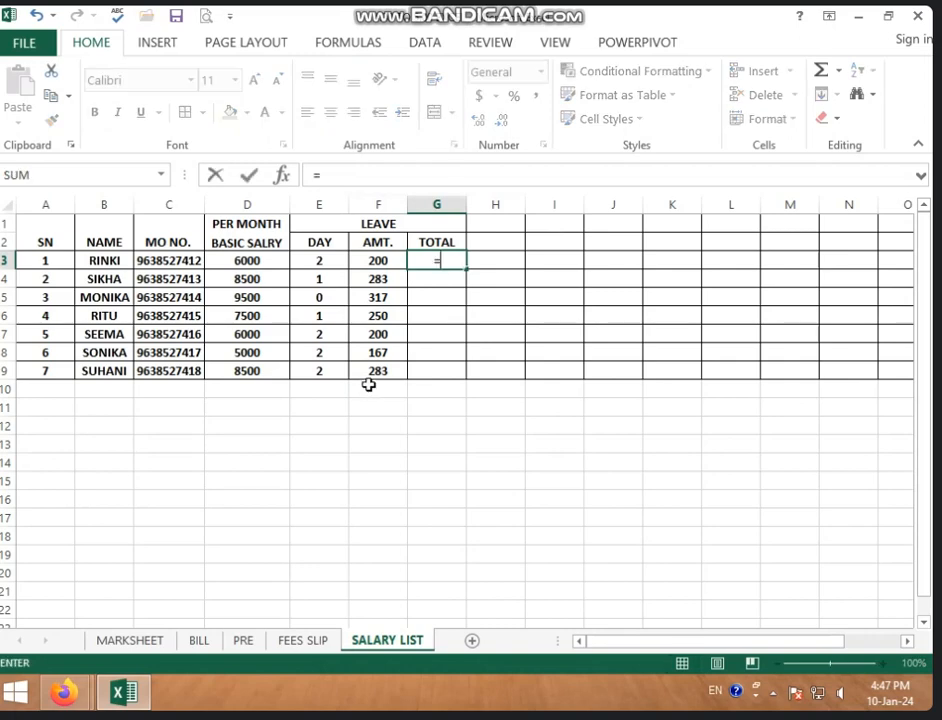
{"action": "left_click", "coordinate": [316, 261]}
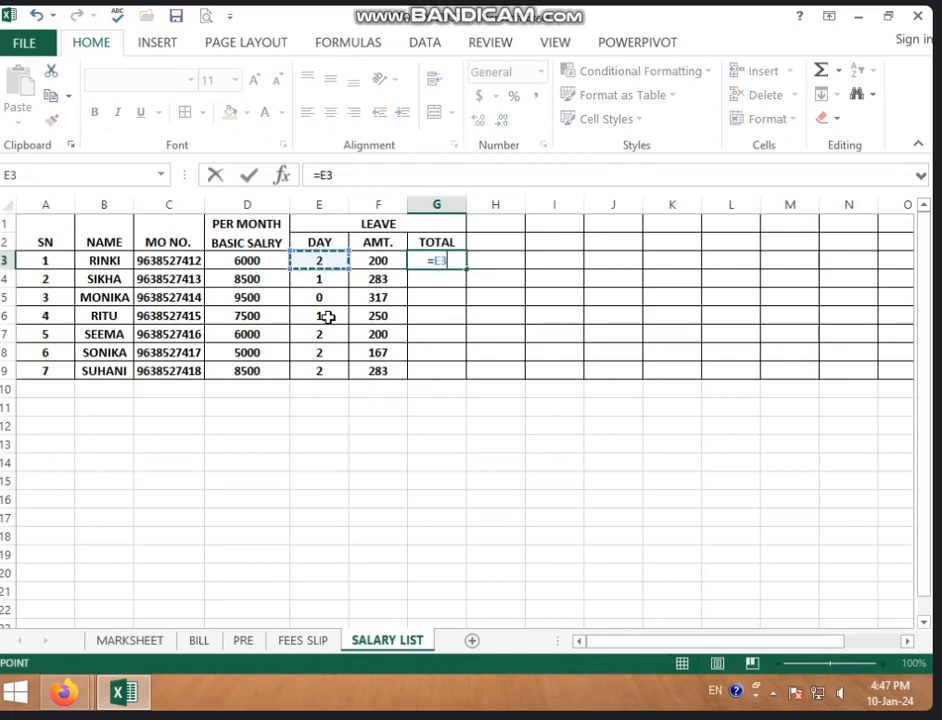
{"action": "type", "text": "*"}
{"action": "left_click", "coordinate": [369, 258]}
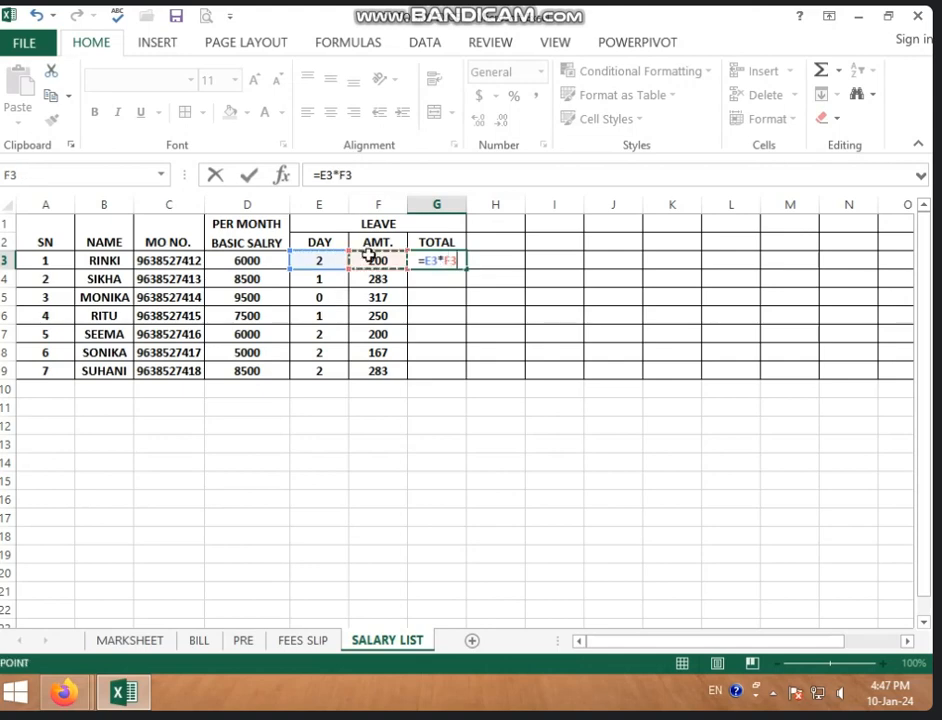
{"action": "key", "text": "Return"}
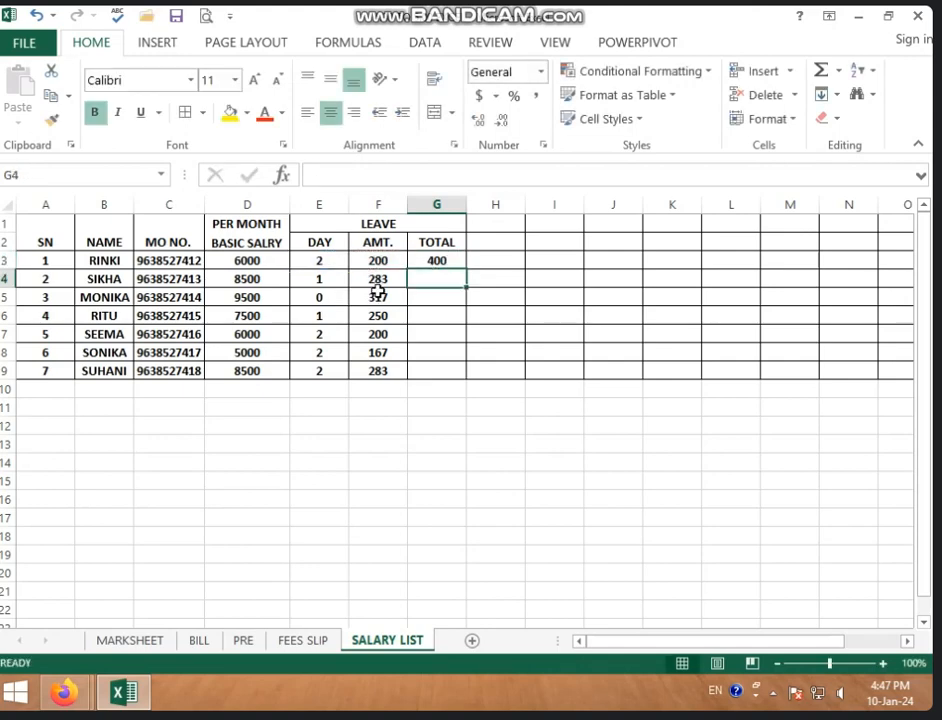
{"action": "left_click", "coordinate": [436, 261]}
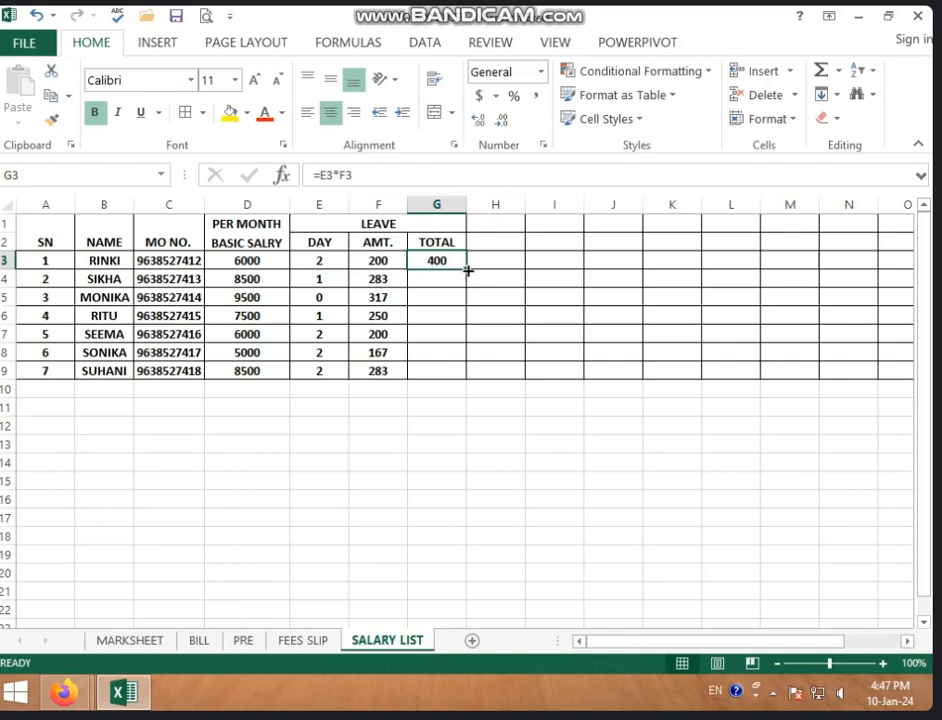
{"action": "left_click_drag", "start_coordinate": [466, 269], "coordinate": [467, 372]}
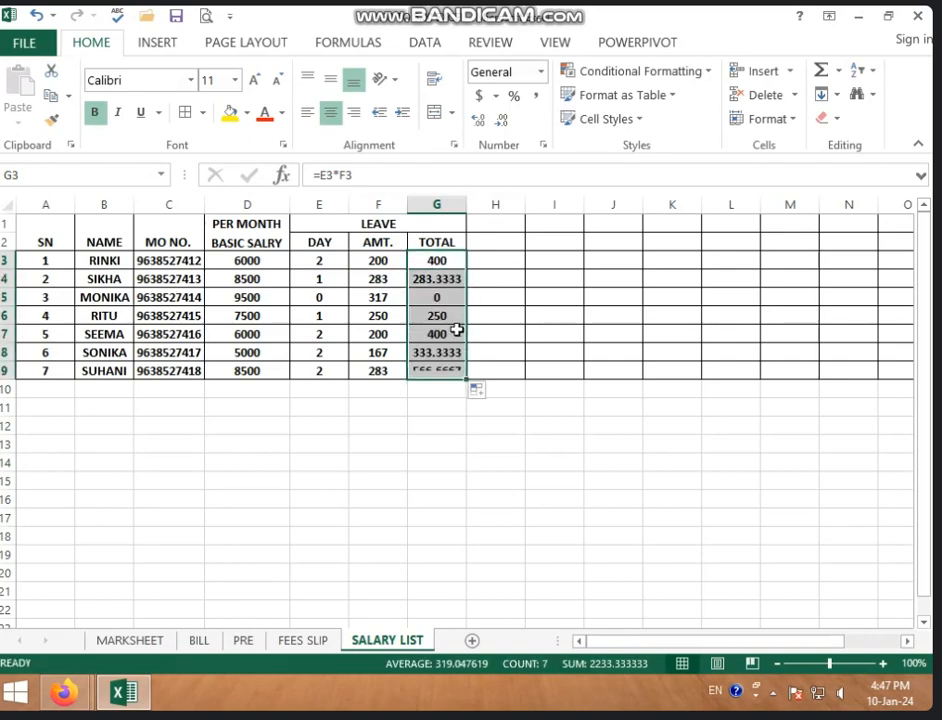
{"action": "left_click", "coordinate": [326, 299]}
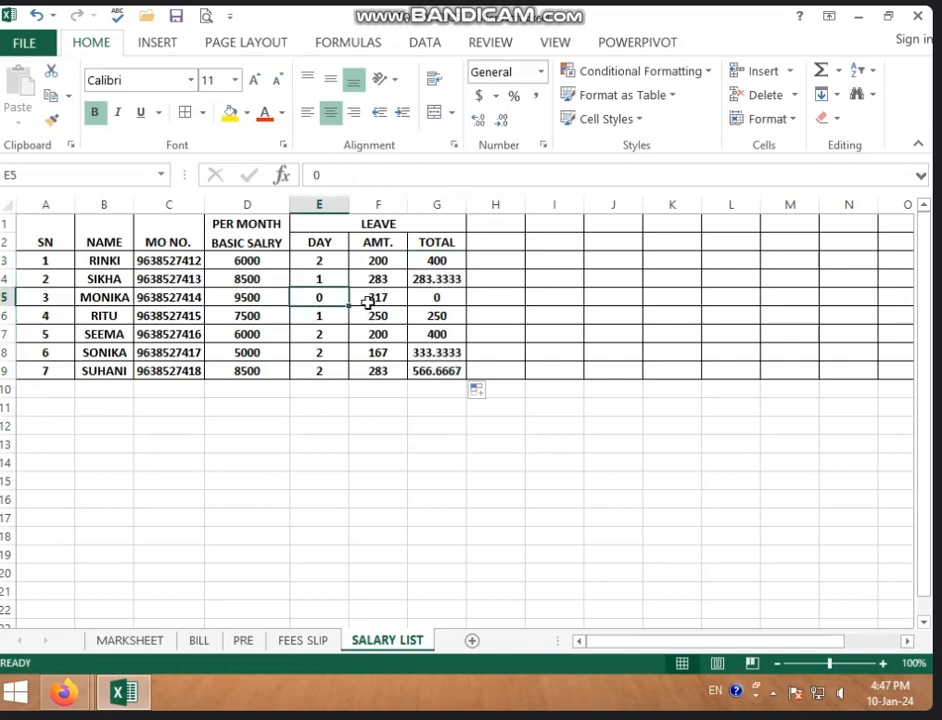
{"action": "left_click", "coordinate": [382, 298]}
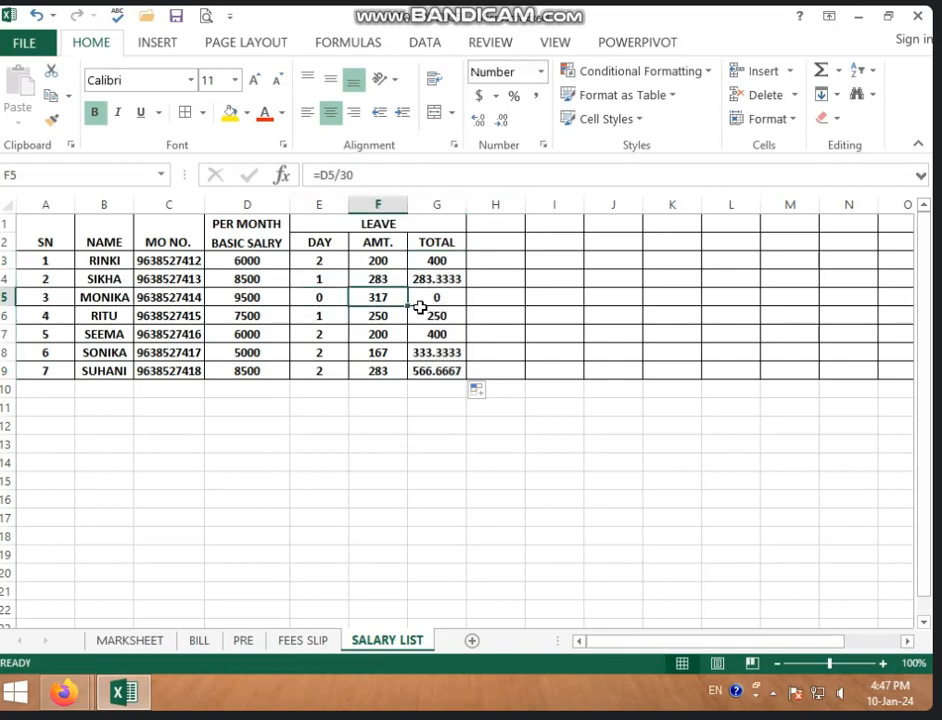
{"action": "left_click", "coordinate": [327, 297]}
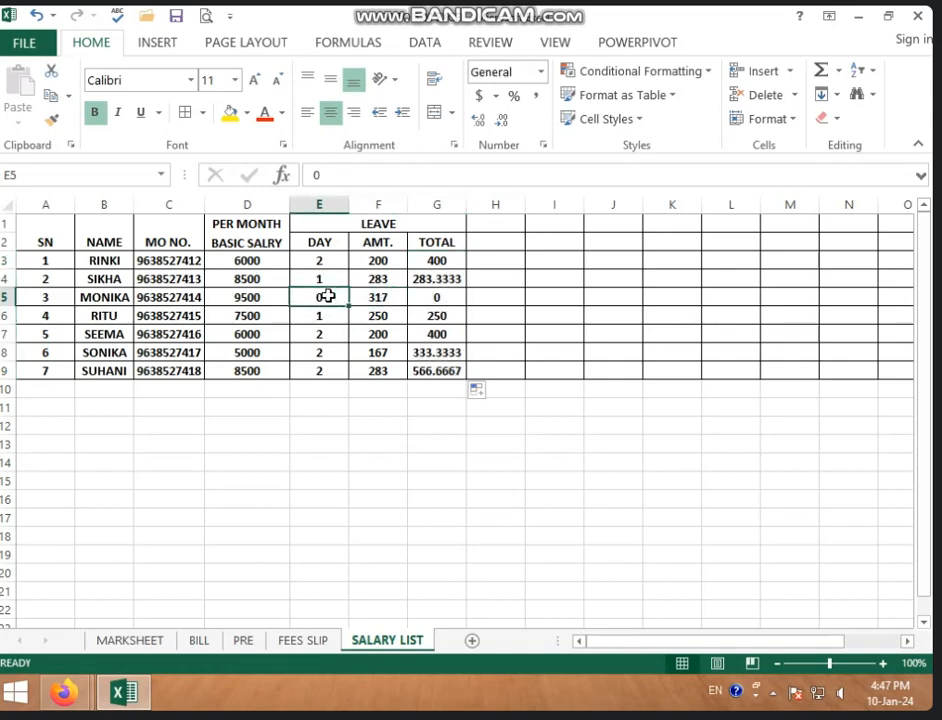
{"action": "left_click", "coordinate": [455, 295]}
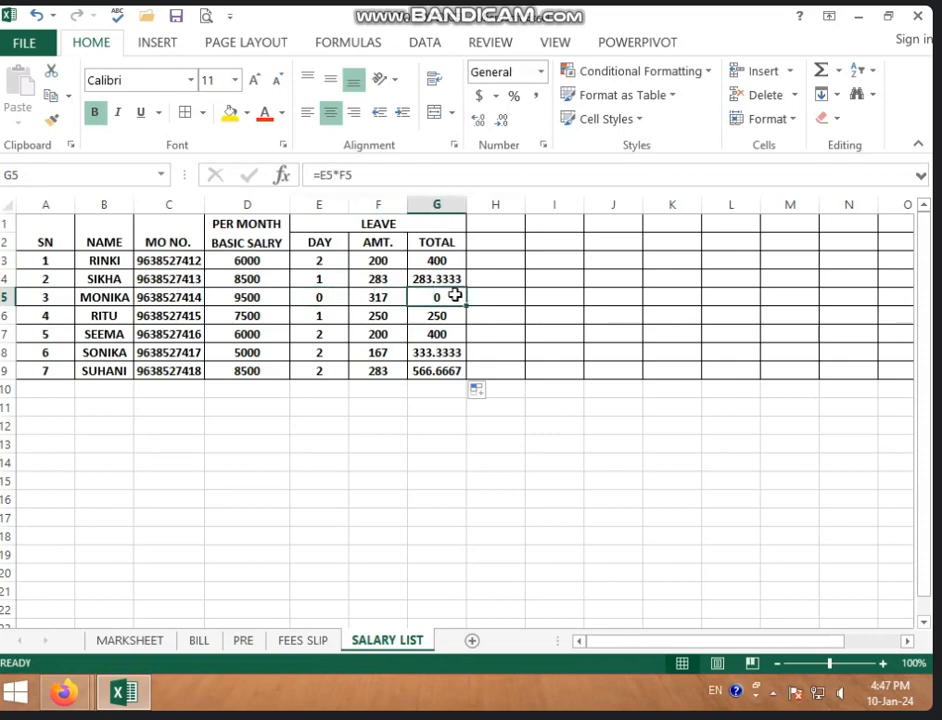
- Format the leave totals in G3 to G9 to show no decimal places
{"action": "left_click", "coordinate": [444, 258]}
{"action": "left_click_drag", "start_coordinate": [444, 259], "coordinate": [448, 370]}
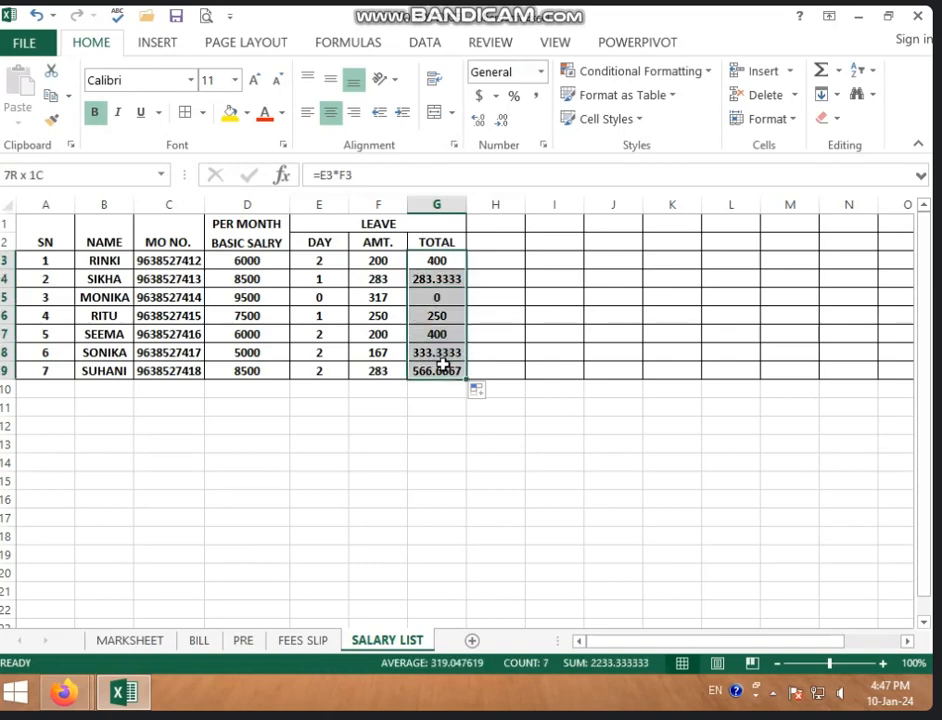
{"action": "left_click", "coordinate": [501, 121]}
{"action": "left_click", "coordinate": [501, 121]}
{"action": "left_click", "coordinate": [501, 121]}
{"action": "left_click", "coordinate": [501, 121]}
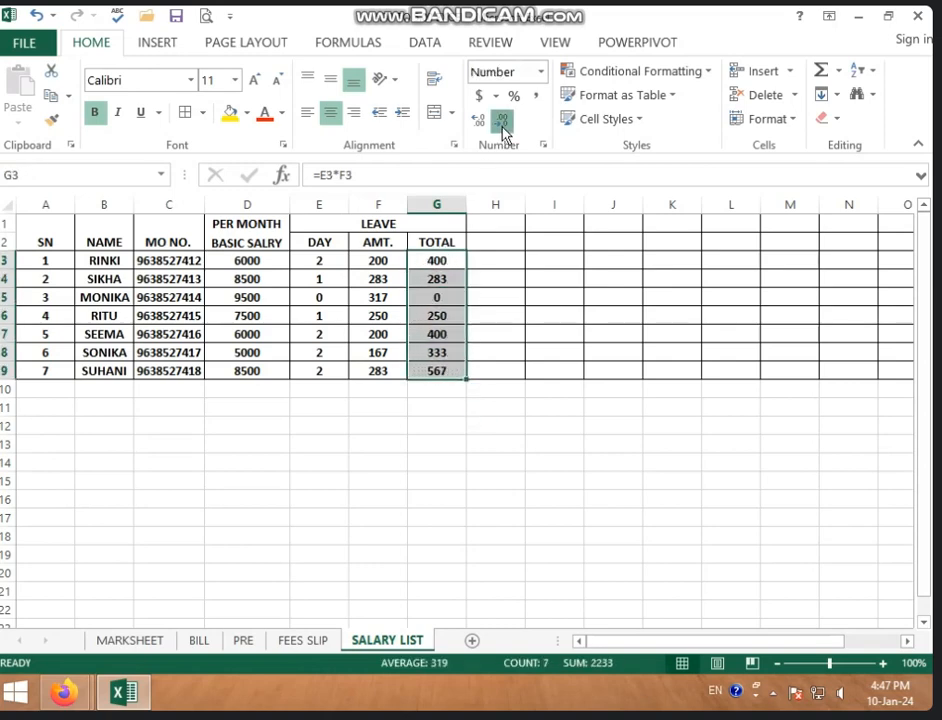
{"action": "left_click", "coordinate": [500, 292]}
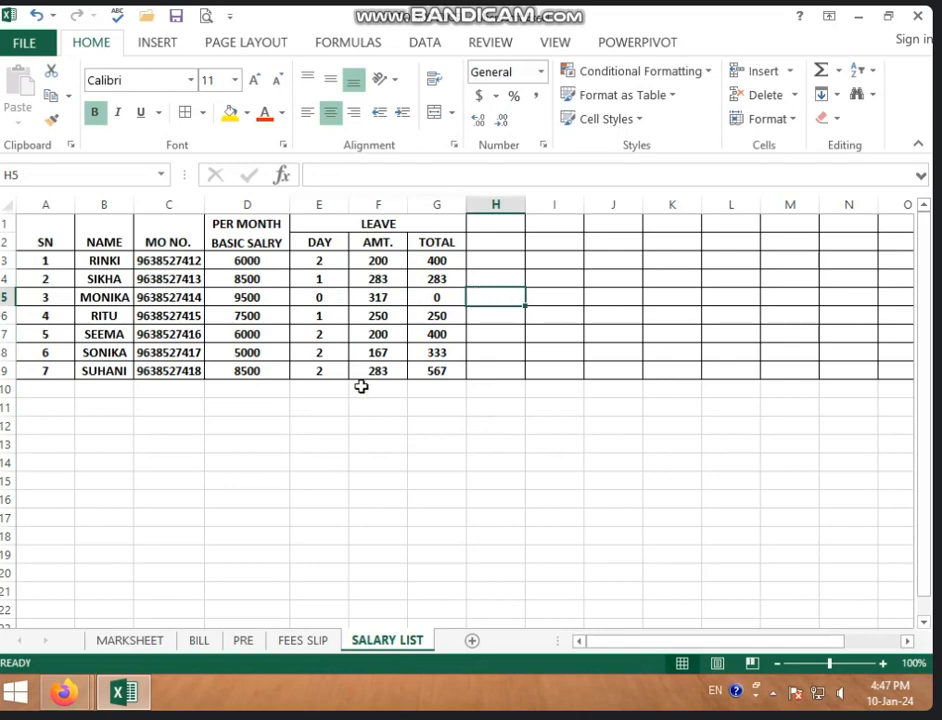
- Widen column C so the mobile numbers display in full instead of scientific notation
{"action": "scroll", "coordinate": [361, 386], "scroll_direction": "up", "scroll_amount": 1}
{"action": "left_click", "coordinate": [275, 350]}
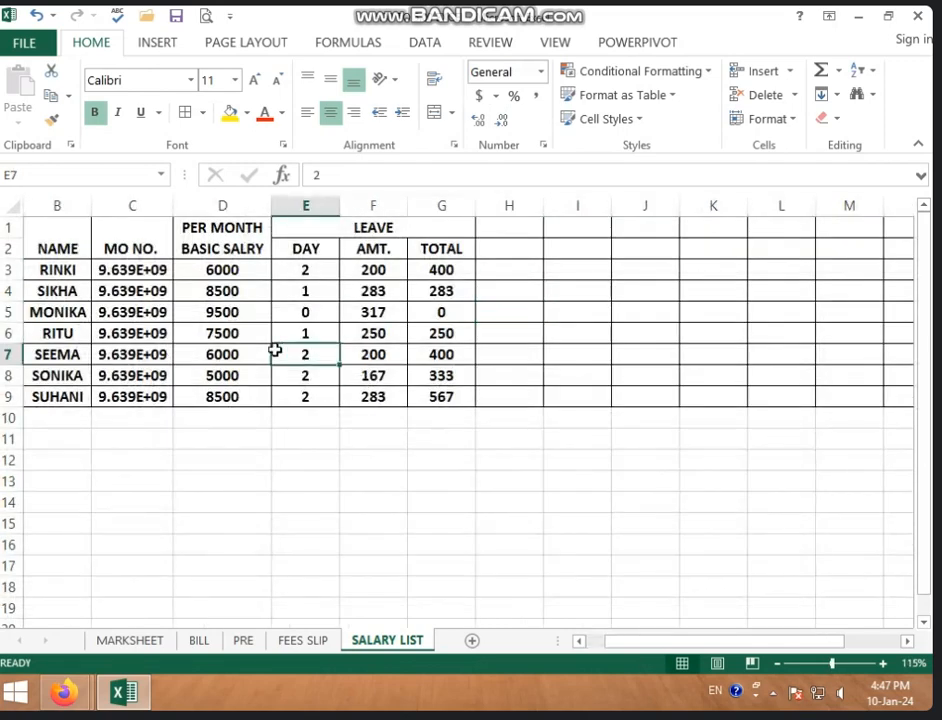
{"action": "left_click", "coordinate": [158, 224]}
{"action": "left_click_drag", "start_coordinate": [173, 207], "coordinate": [184, 207]}
- Merge and center the header cells H1 to J1 and enter the heading ABSENT
{"action": "left_click", "coordinate": [512, 232]}
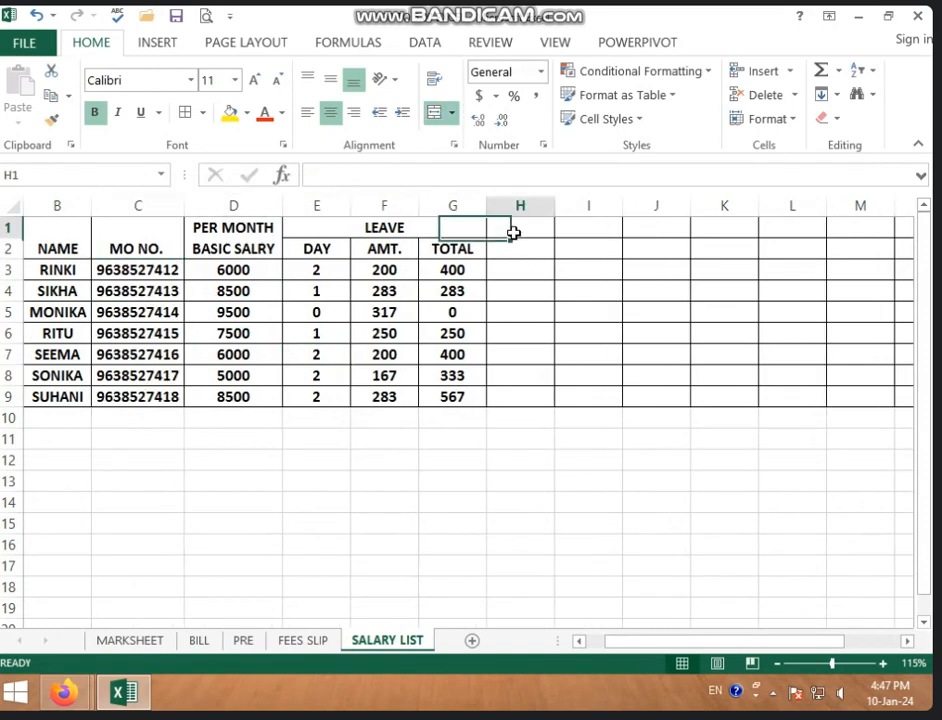
{"action": "left_click_drag", "start_coordinate": [512, 232], "coordinate": [650, 230]}
{"action": "left_click", "coordinate": [437, 116]}
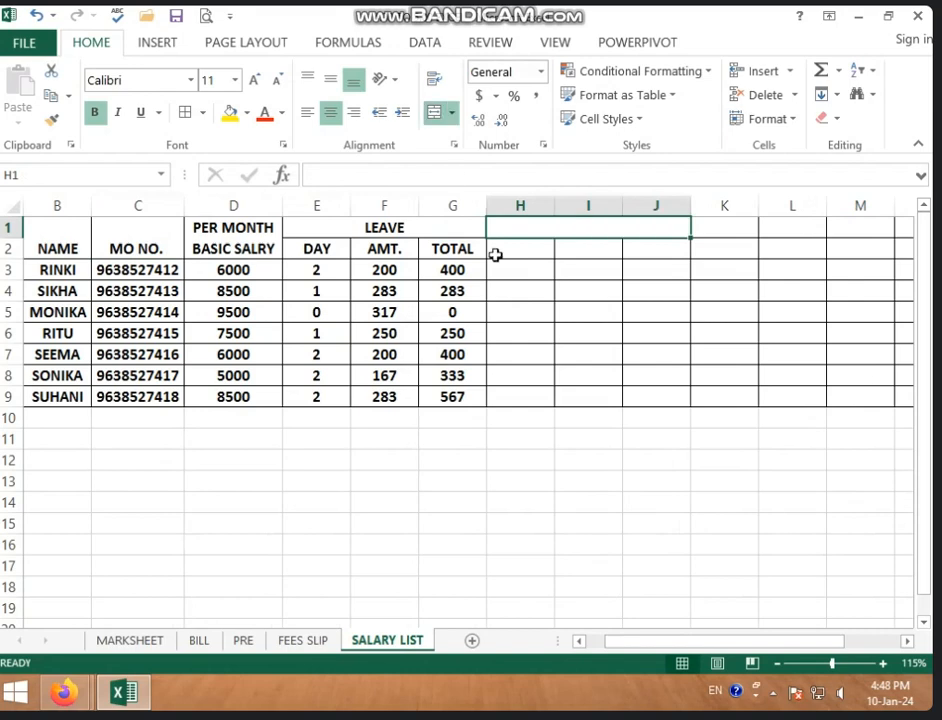
{"action": "type", "text": "ABSE"}
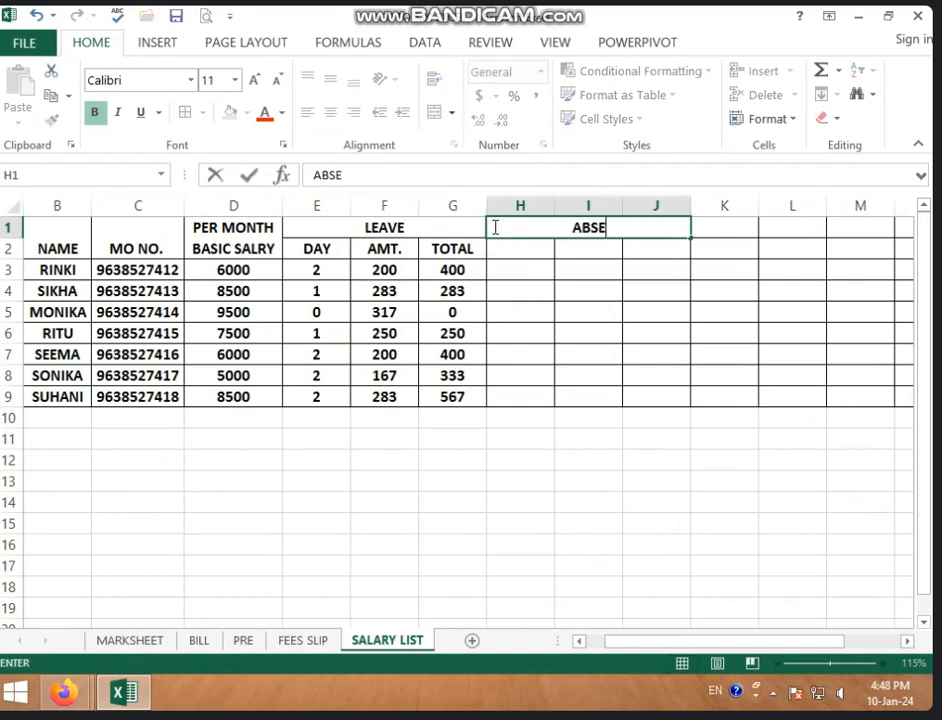
{"action": "type", "text": "NT"}
{"action": "left_click", "coordinate": [535, 246]}
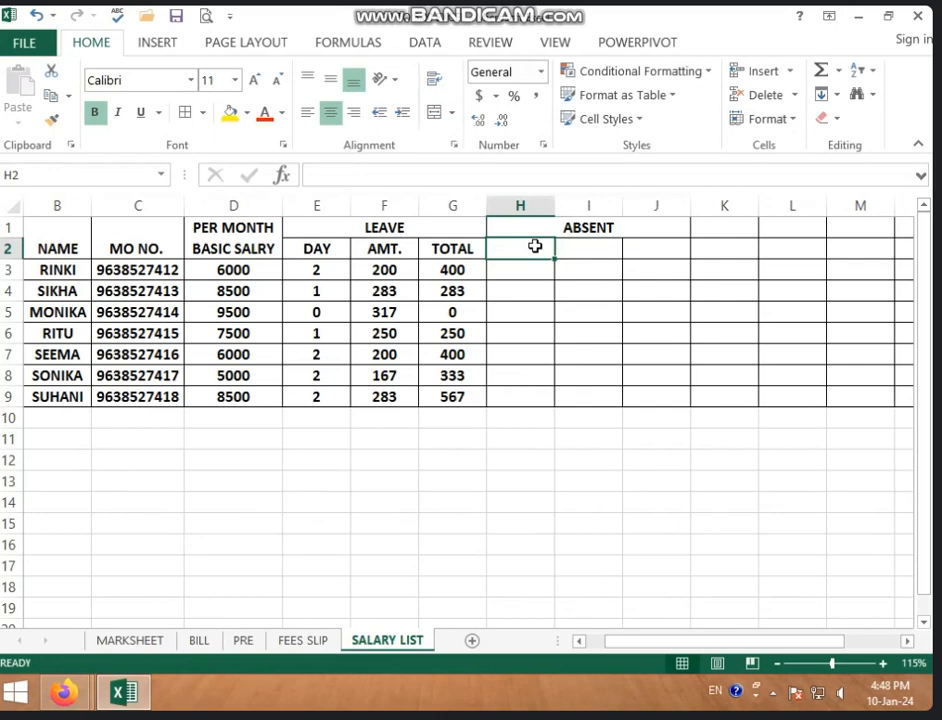
- Copy the DAY, AMT. and TOTAL subheadings from E2:G2 to H2:J2 under ABSENT
{"action": "left_click_drag", "start_coordinate": [340, 250], "coordinate": [432, 252]}
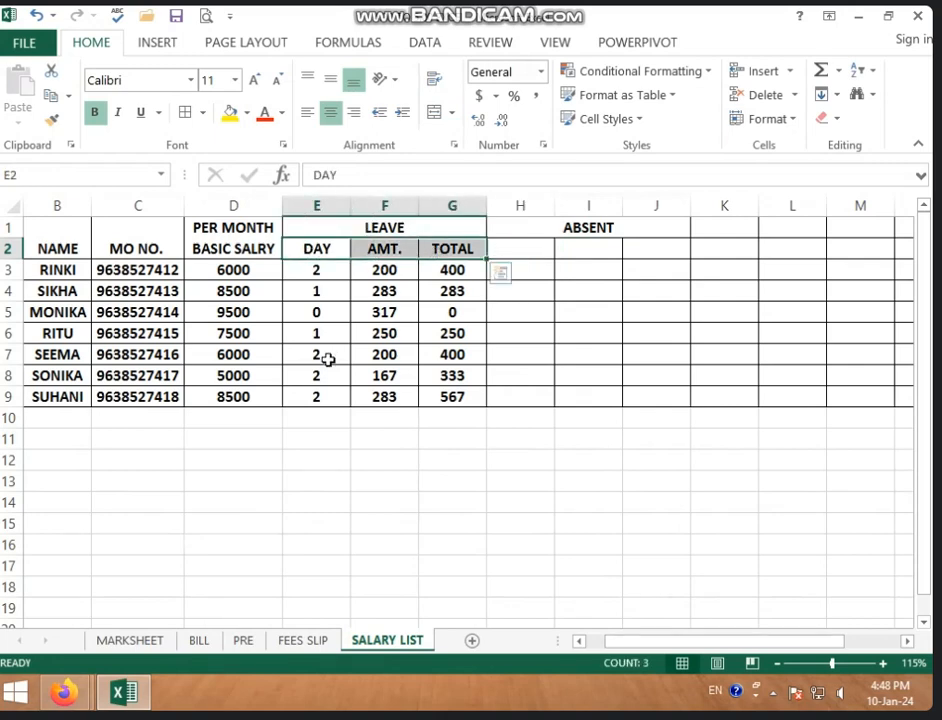
{"action": "key", "text": "ctrl+c"}
{"action": "left_click", "coordinate": [511, 248]}
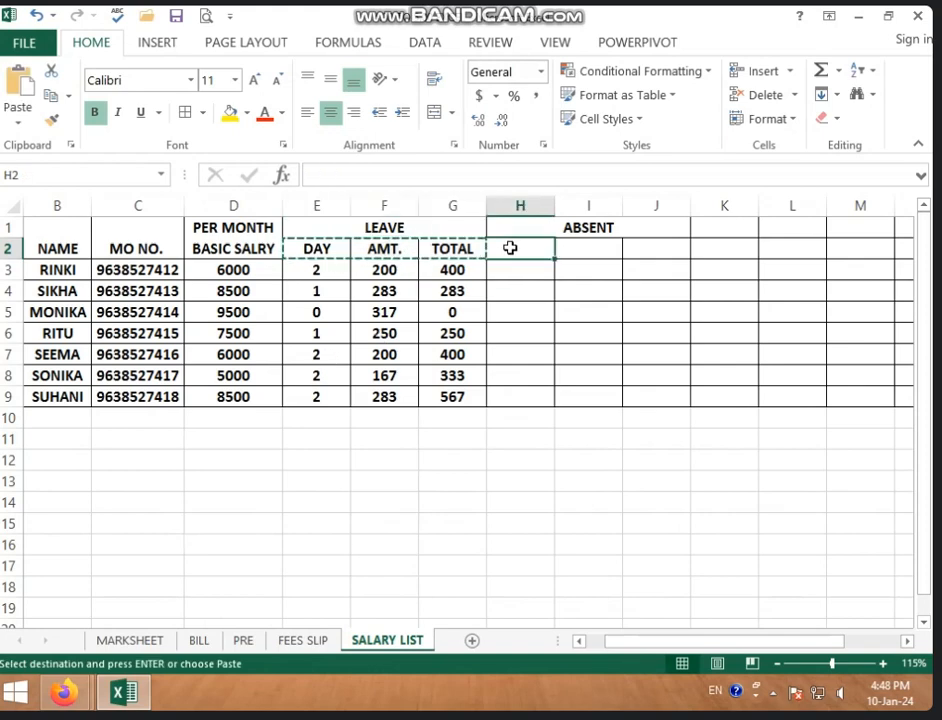
{"action": "key", "text": "ctrl+v"}
{"action": "left_click", "coordinate": [574, 294]}
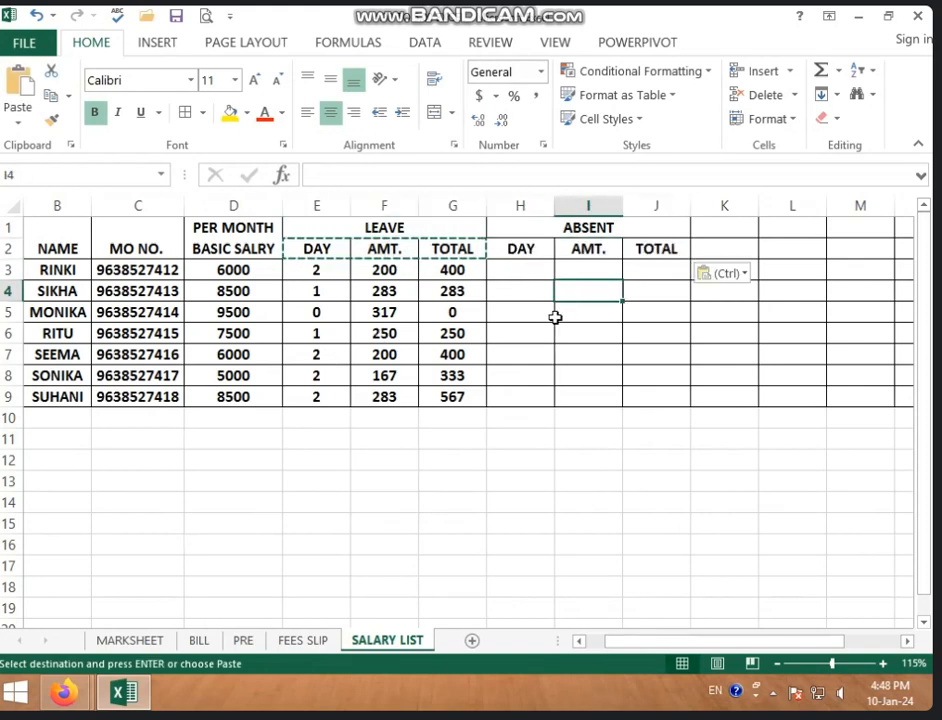
- Enter the absent days 1, 2, 2, 1, 2, 1 and 2 in H3 to H9
{"action": "left_click", "coordinate": [530, 275]}
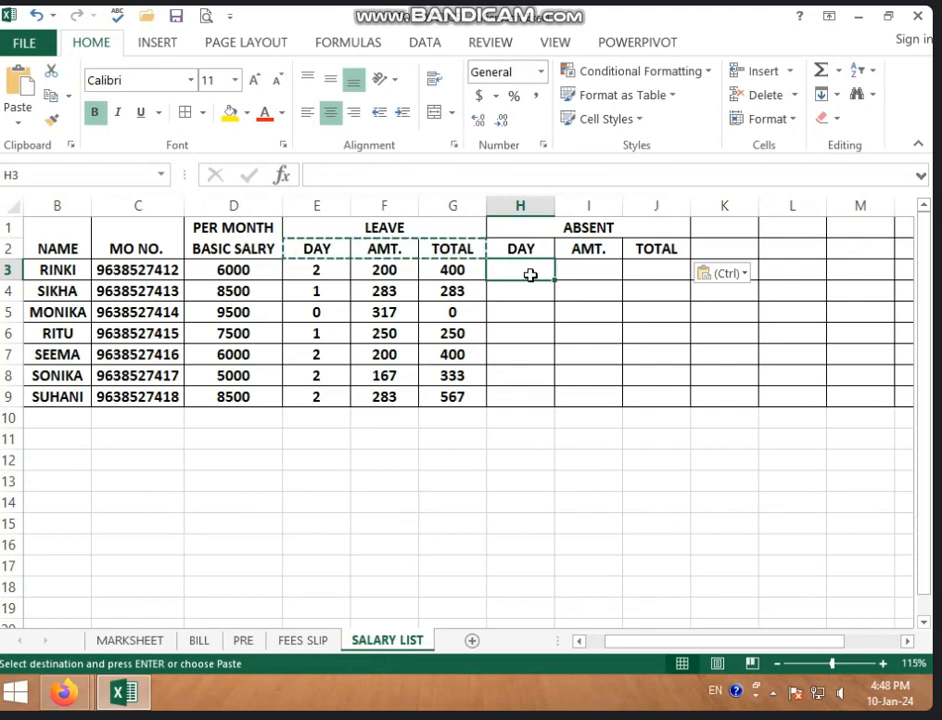
{"action": "type", "text": "1"}
{"action": "key", "text": "Return"}
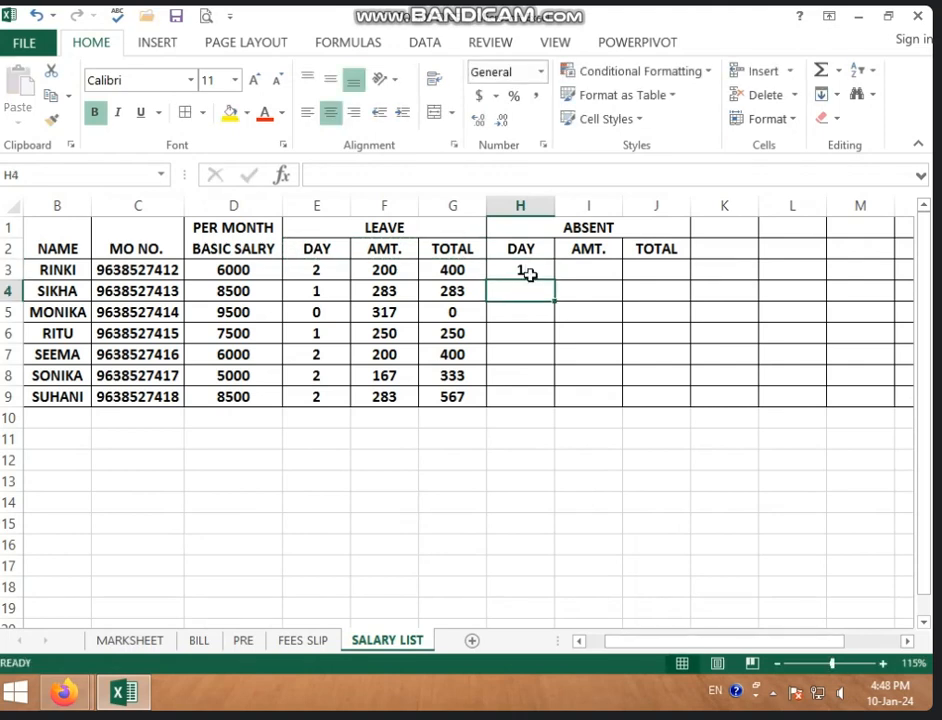
{"action": "type", "text": "2"}
{"action": "key", "text": "Return"}
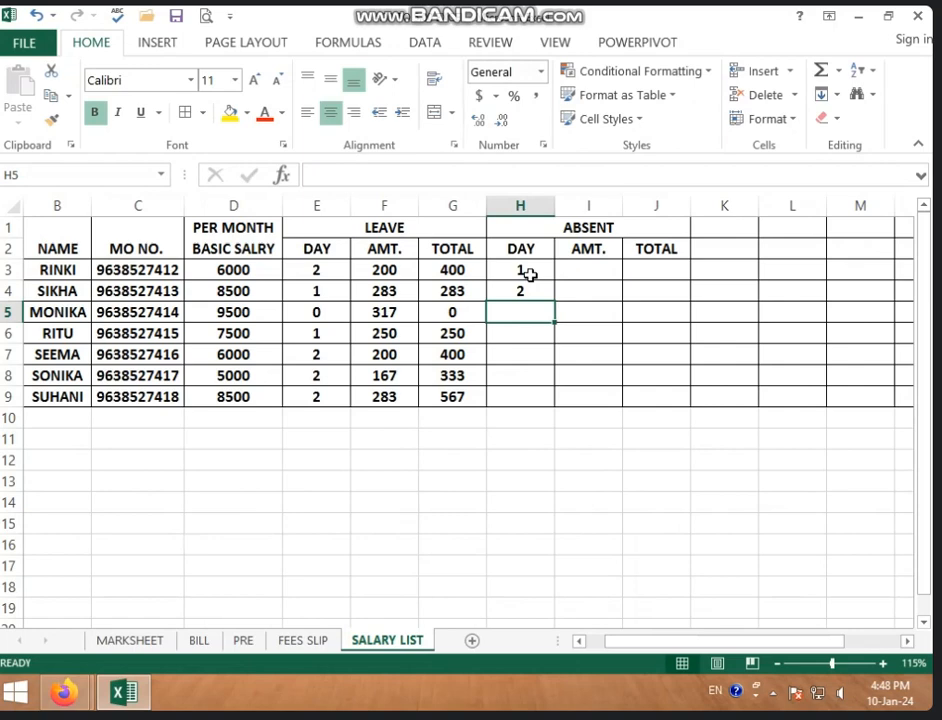
{"action": "type", "text": "2"}
{"action": "key", "text": "Return"}
{"action": "type", "text": "1"}
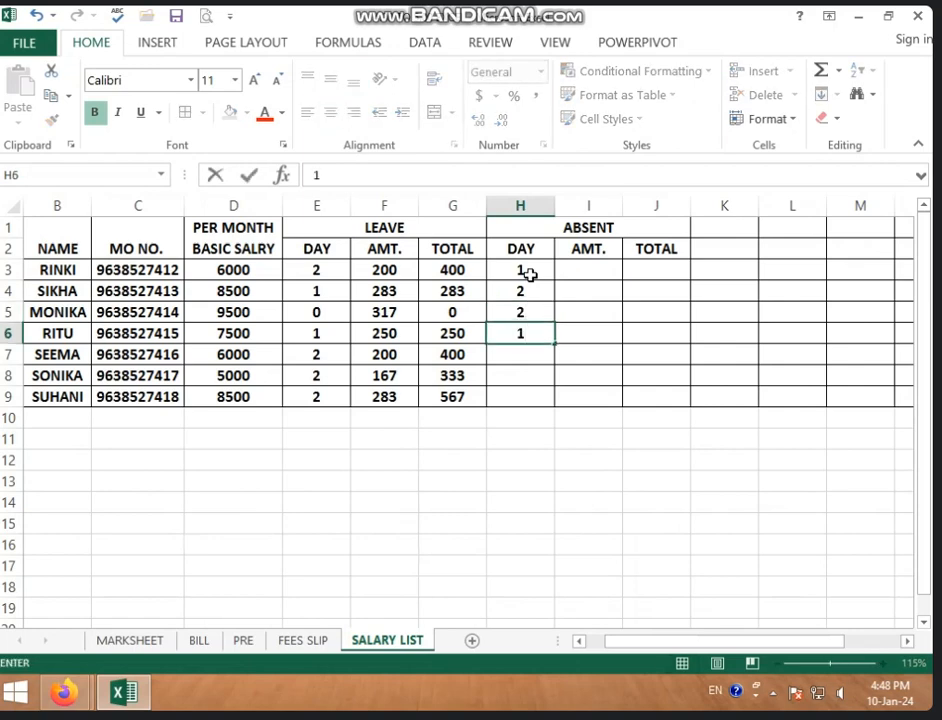
{"action": "key", "text": "Return"}
{"action": "type", "text": "2"}
{"action": "key", "text": "Return"}
{"action": "type", "text": "1"}
{"action": "key", "text": "Return"}
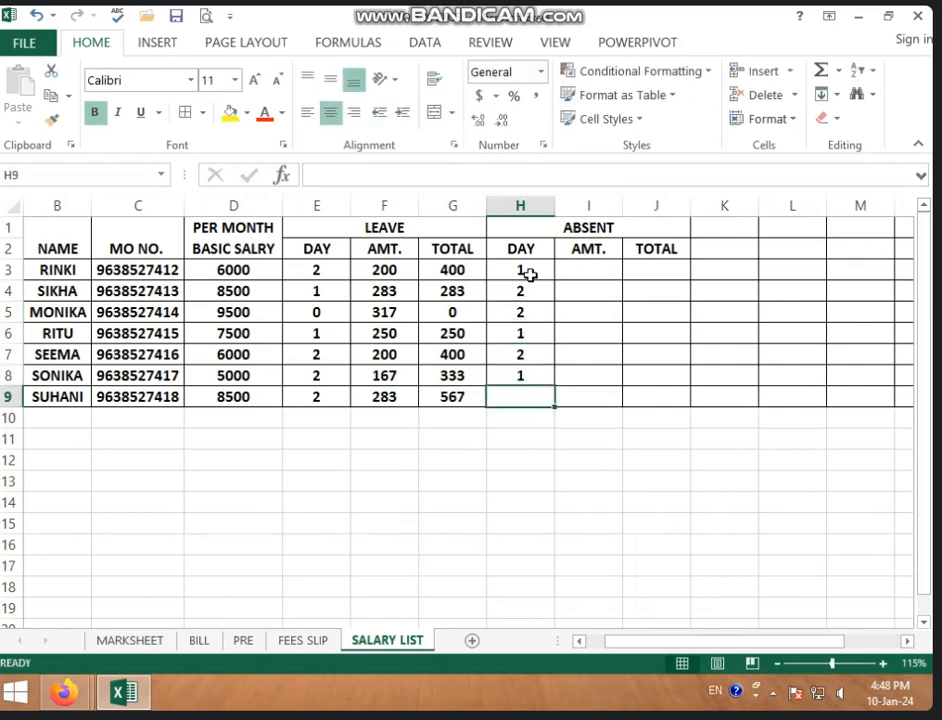
{"action": "type", "text": "2"}
{"action": "left_click", "coordinate": [625, 311]}
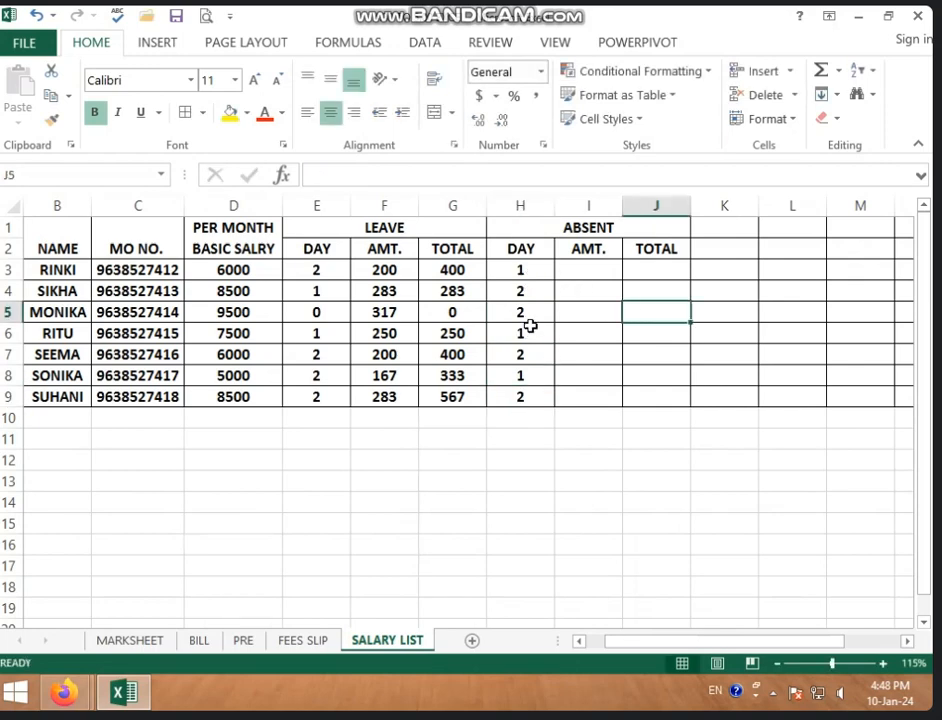
{"action": "left_click", "coordinate": [595, 272]}
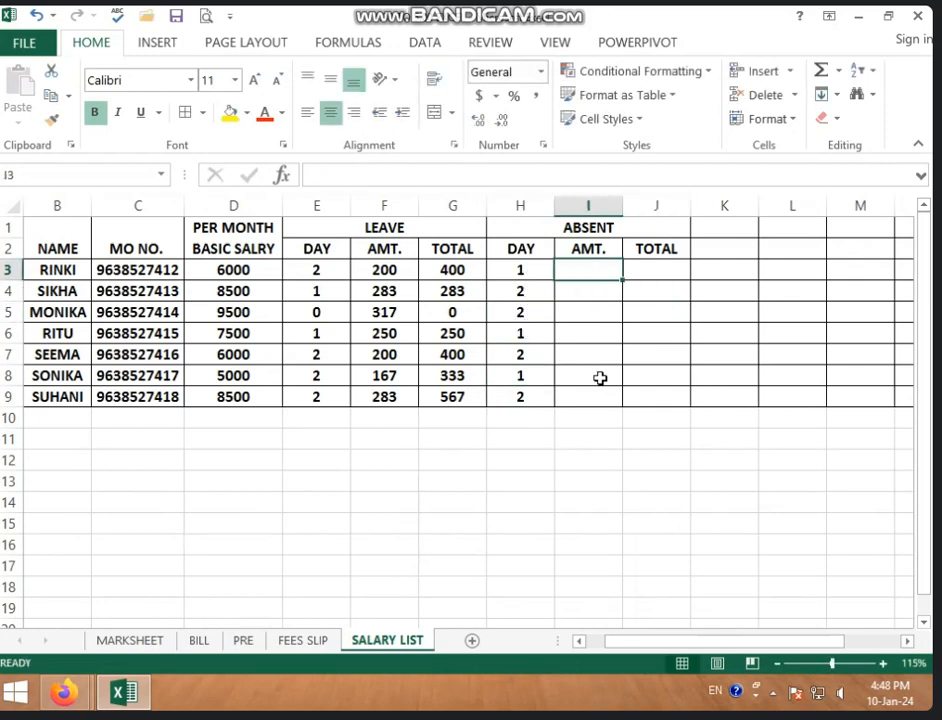